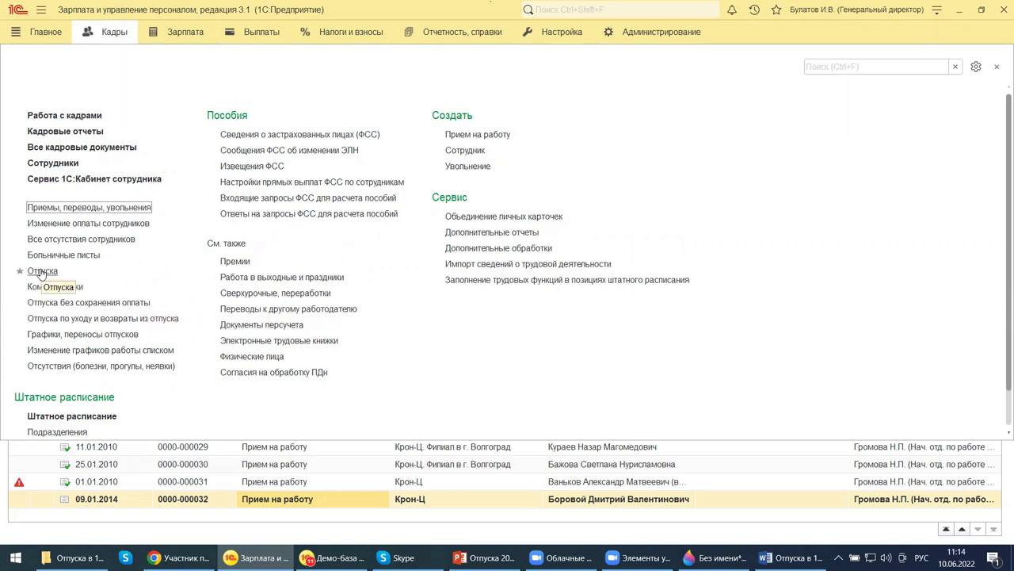
- Open the Kaliningrad branch's vacation schedule dated 14.06.2021 and generate its T-7 print form
left_click(70, 336)
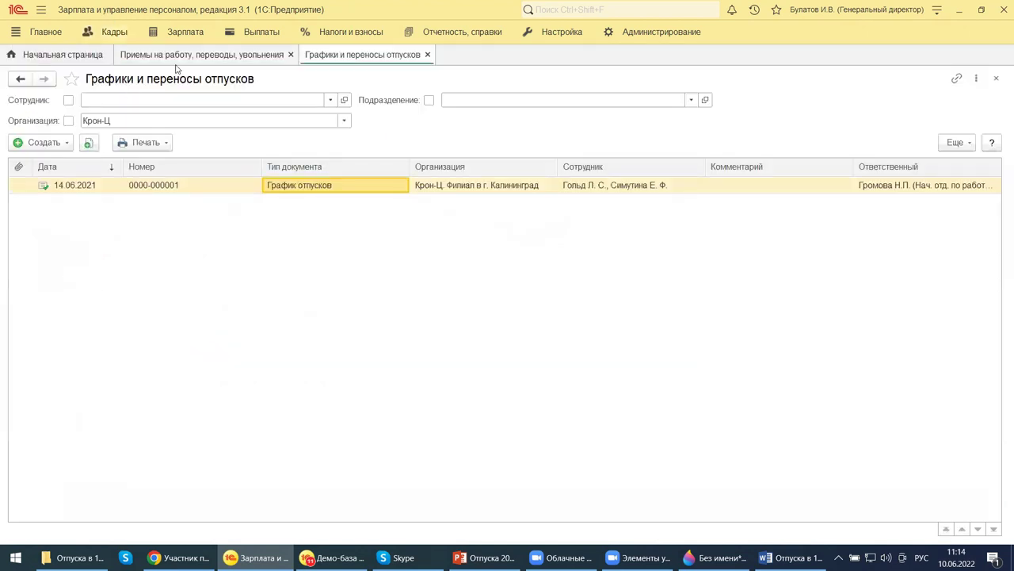
double_click(325, 186)
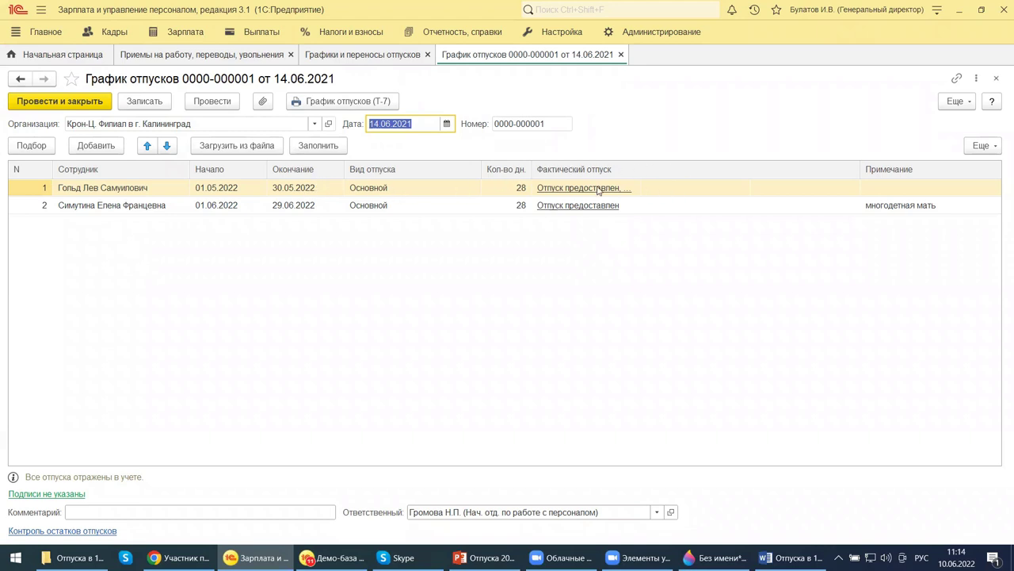
left_click(371, 103)
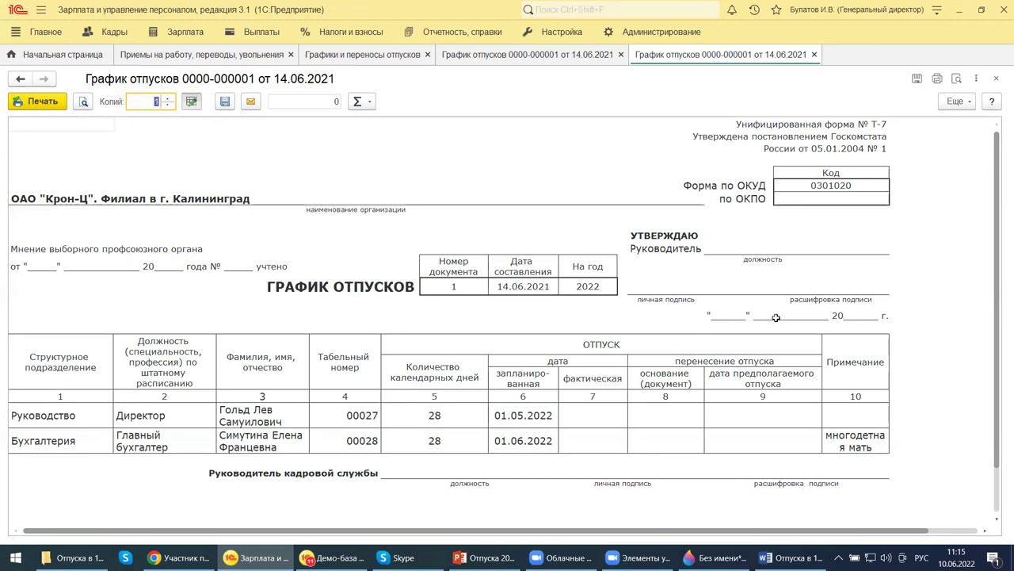
- Examine the T-7 form's compilation date, approval date line and note column, and close the form
left_click(509, 285)
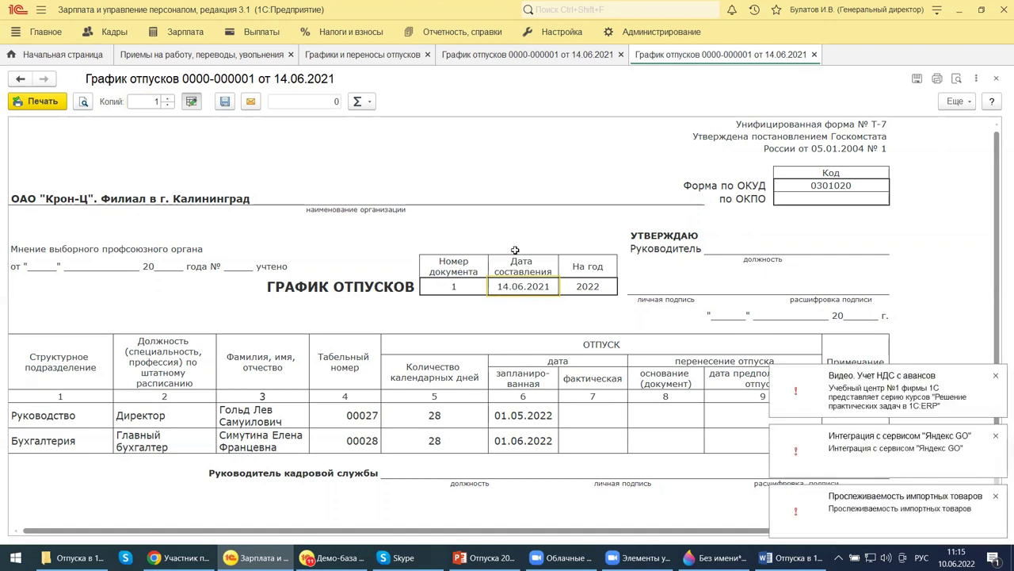
left_click(728, 314)
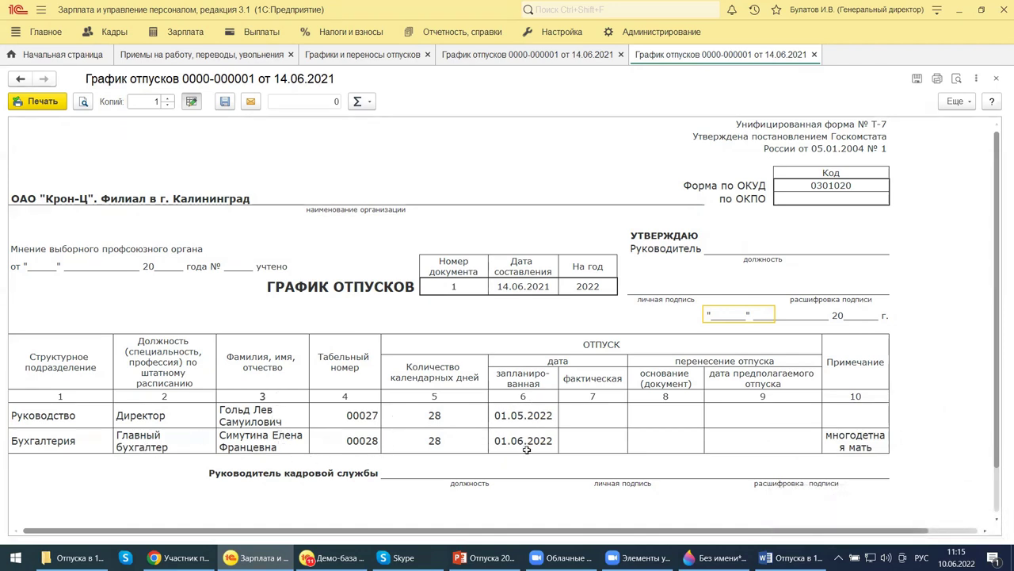
scroll(527, 450, "down", 1)
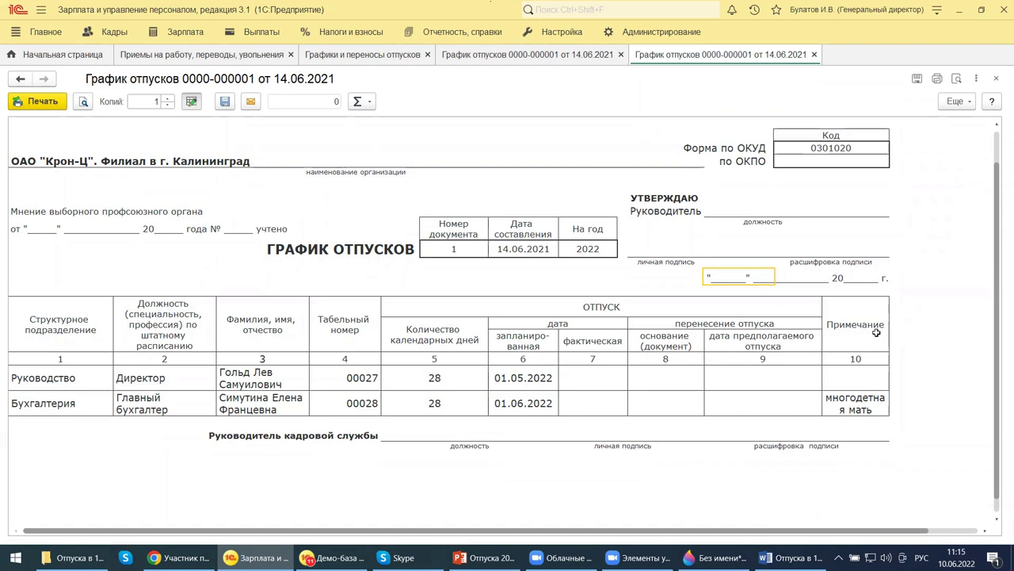
left_click(848, 408)
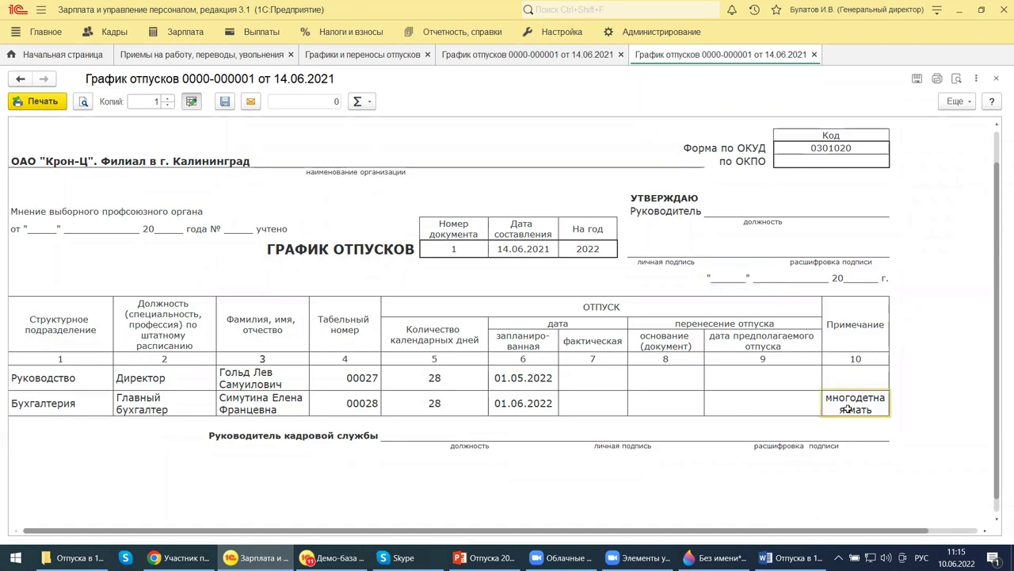
left_click(996, 77)
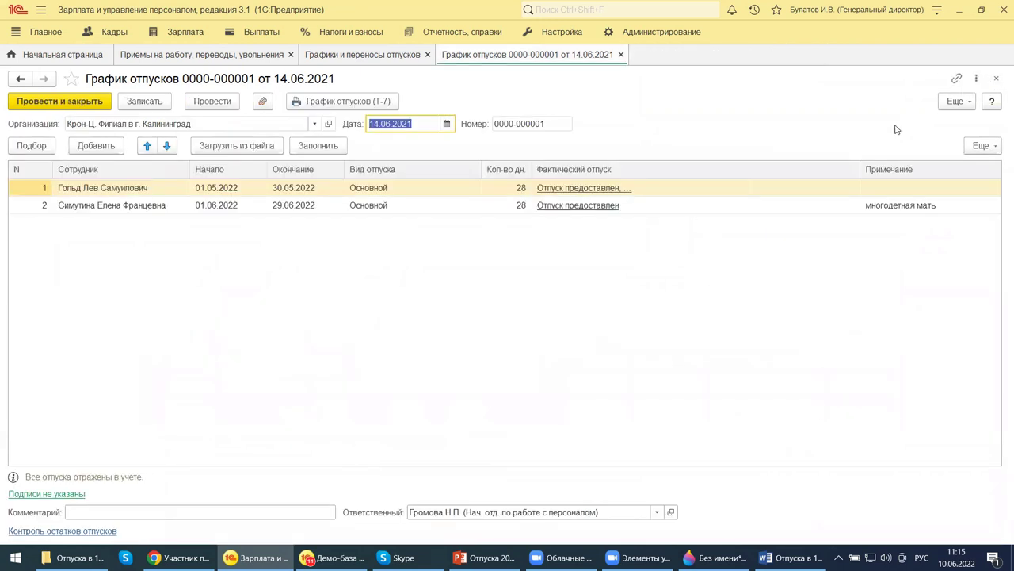
- Examine the note on the second employee's row of the vacation schedule without changing it
left_click(910, 209)
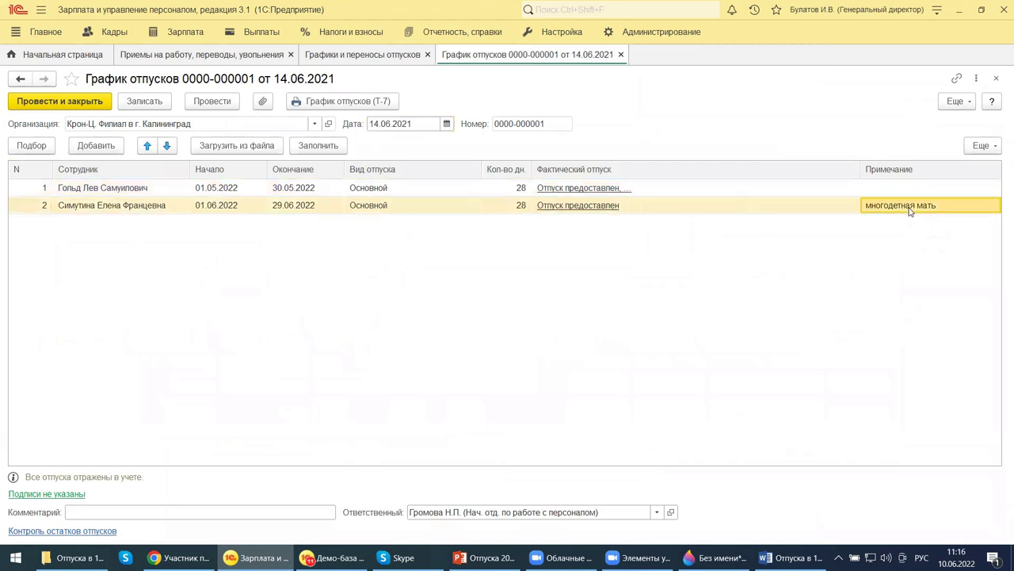
double_click(910, 209)
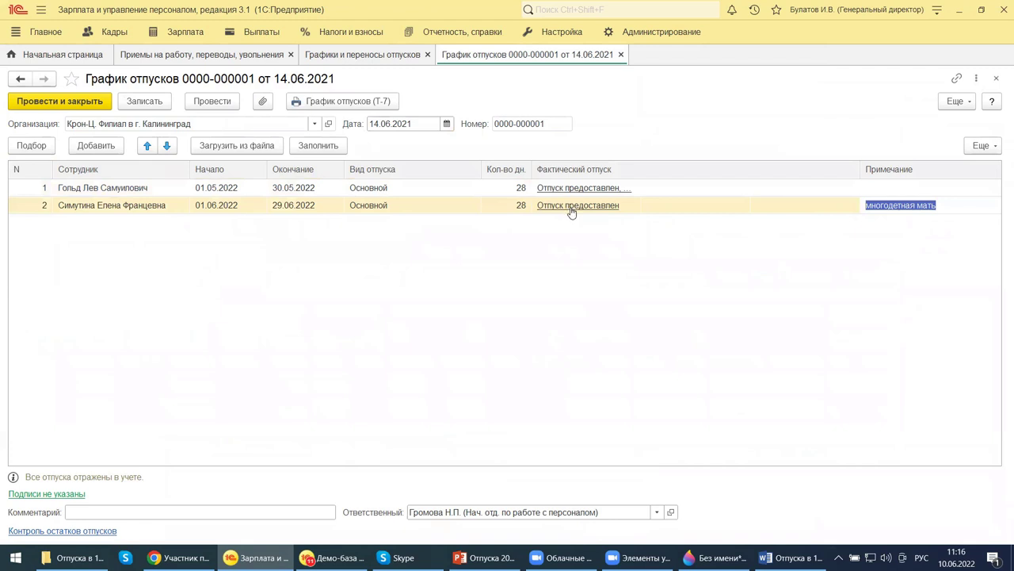
left_click(611, 240)
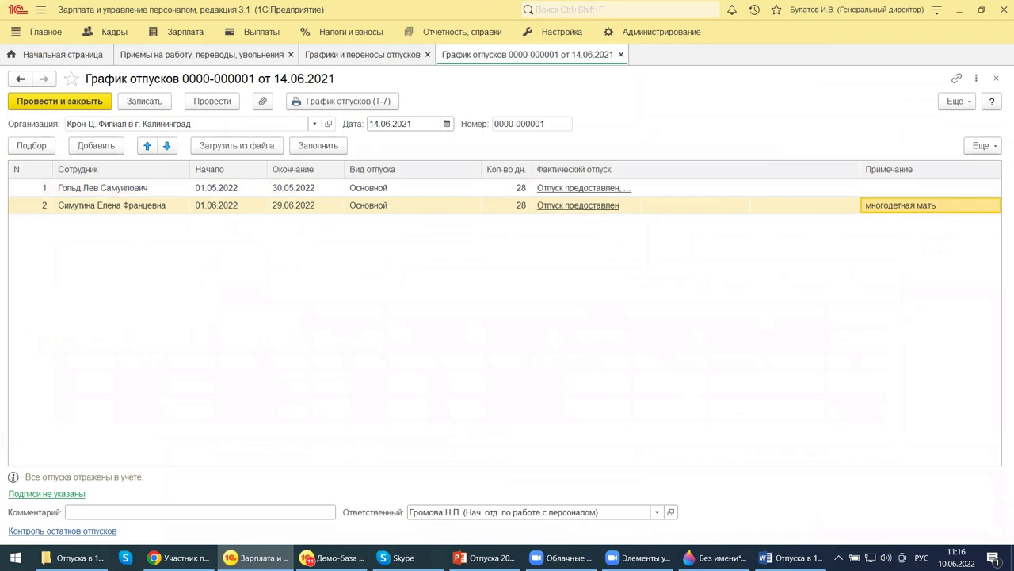
- View slide 6 of the PowerPoint presentation and the 1C:ERP home page, returning to the vacation schedule in Зарплата и управление персоналом
mouse_move(485, 557)
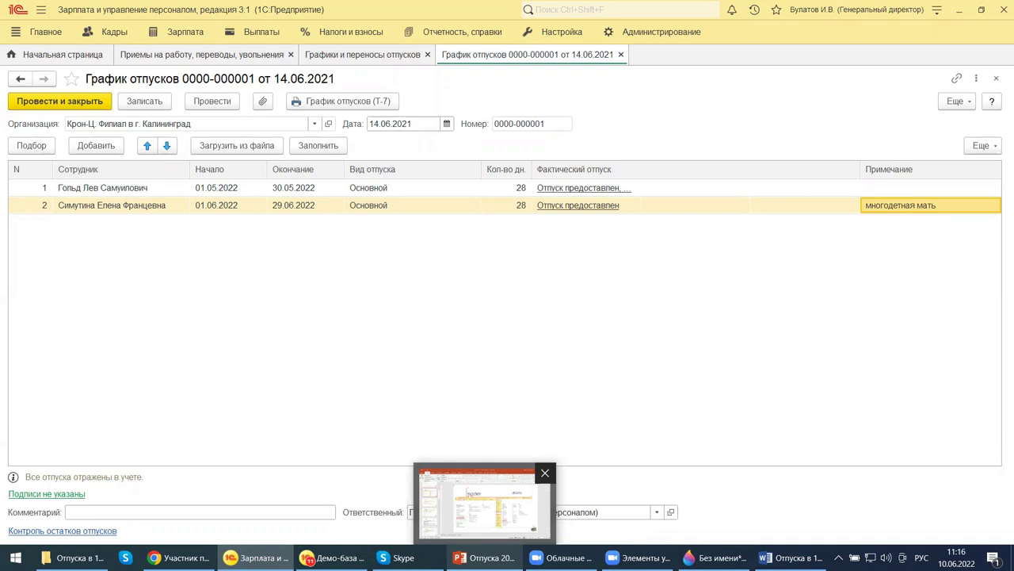
left_click(485, 503)
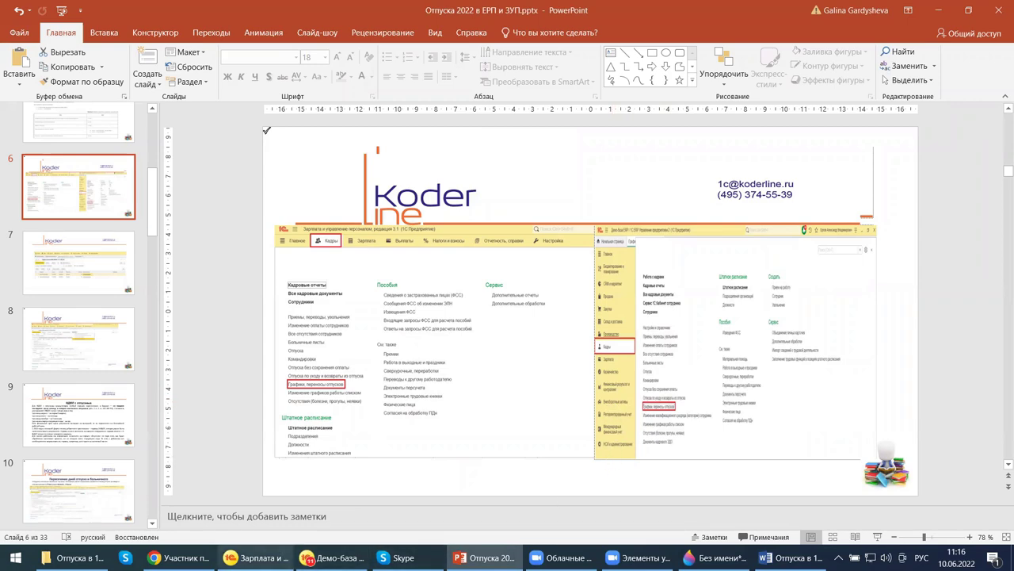
left_click(182, 501)
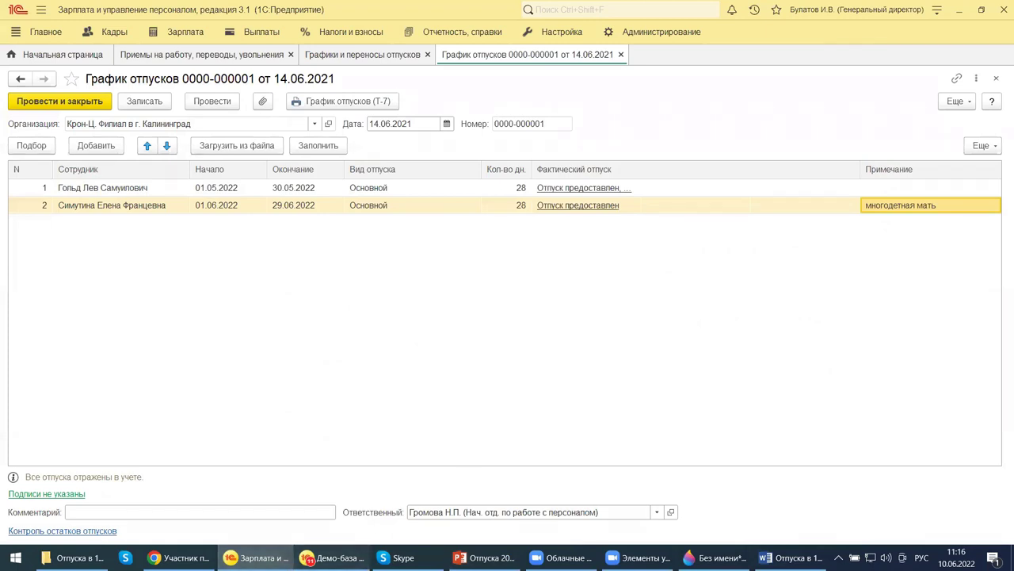
left_click(331, 558)
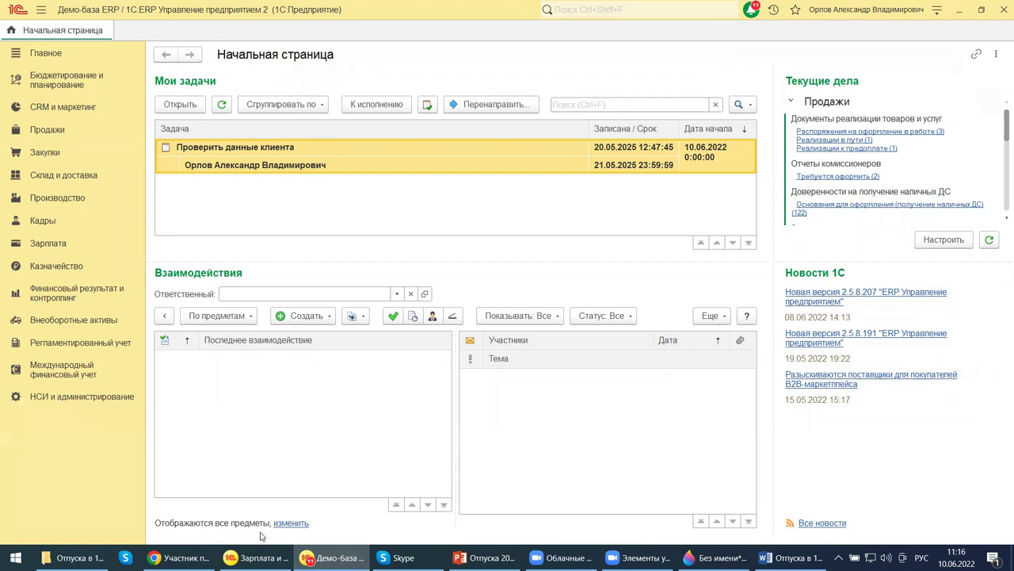
left_click(255, 557)
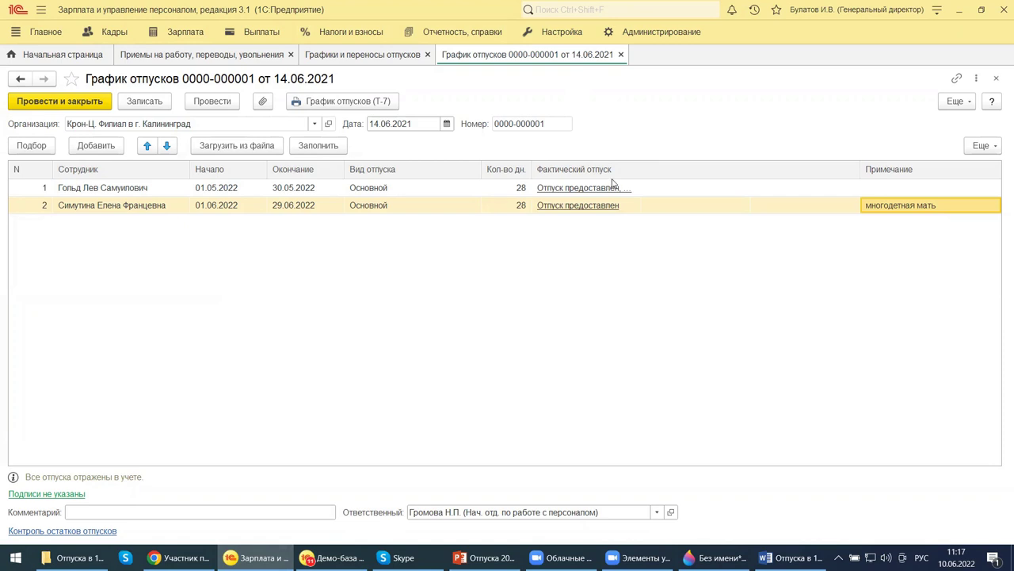
- Switch to the 1C:ERP demo base and examine the Кадровый учет settings under НСИ и администрирование
key("alt+Tab")
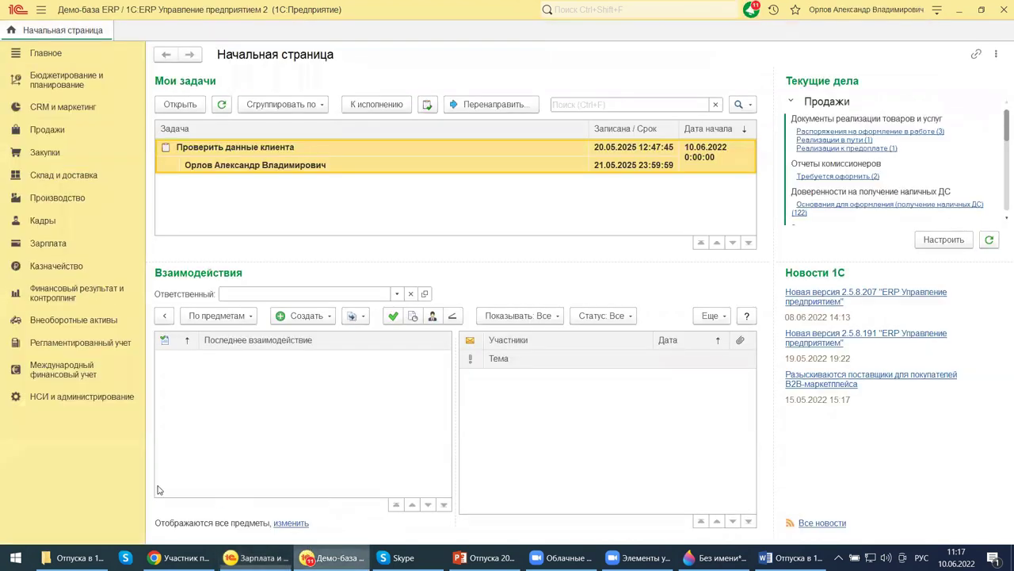
left_click(100, 406)
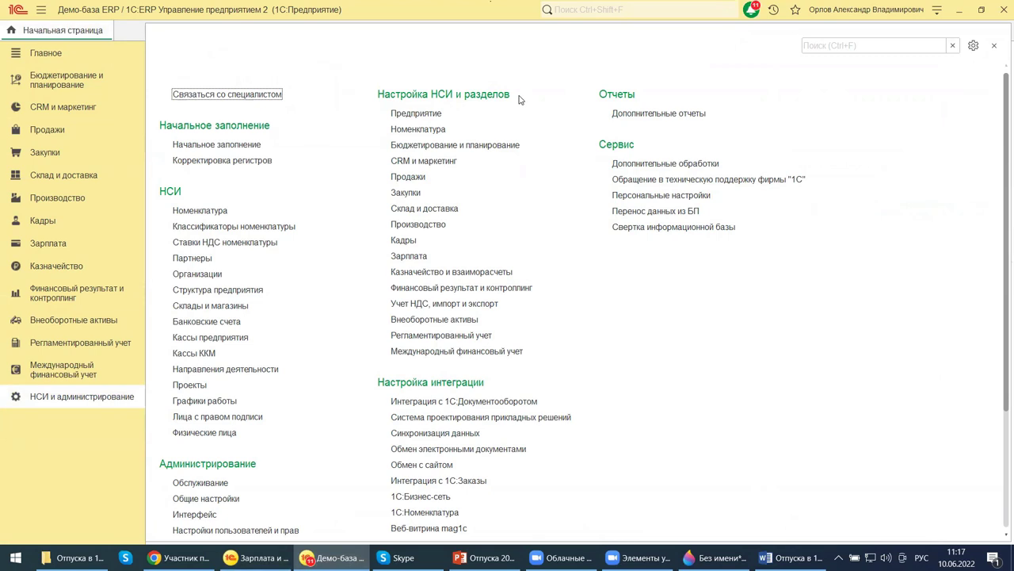
left_click(402, 239)
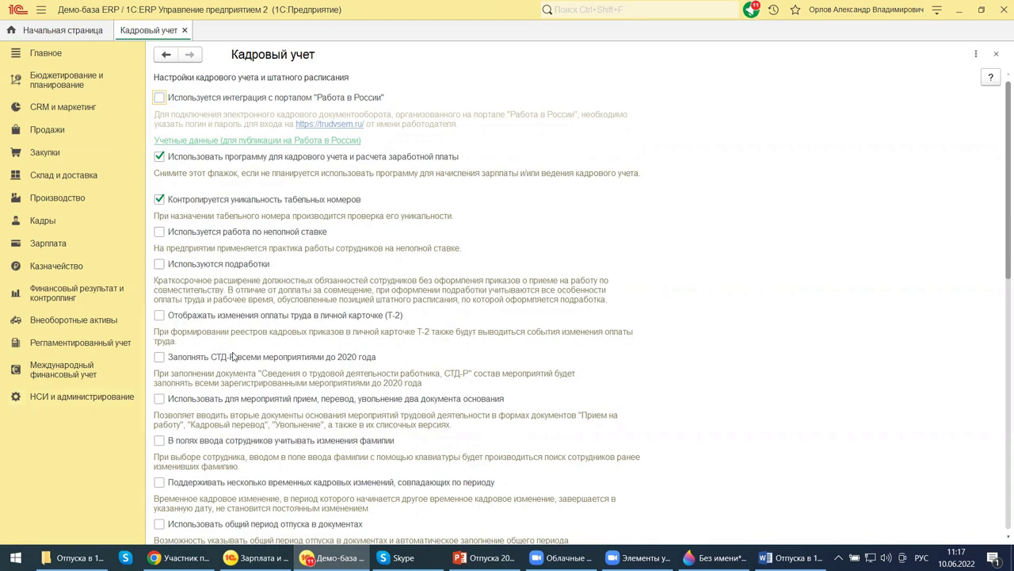
scroll(235, 357, "down", 5)
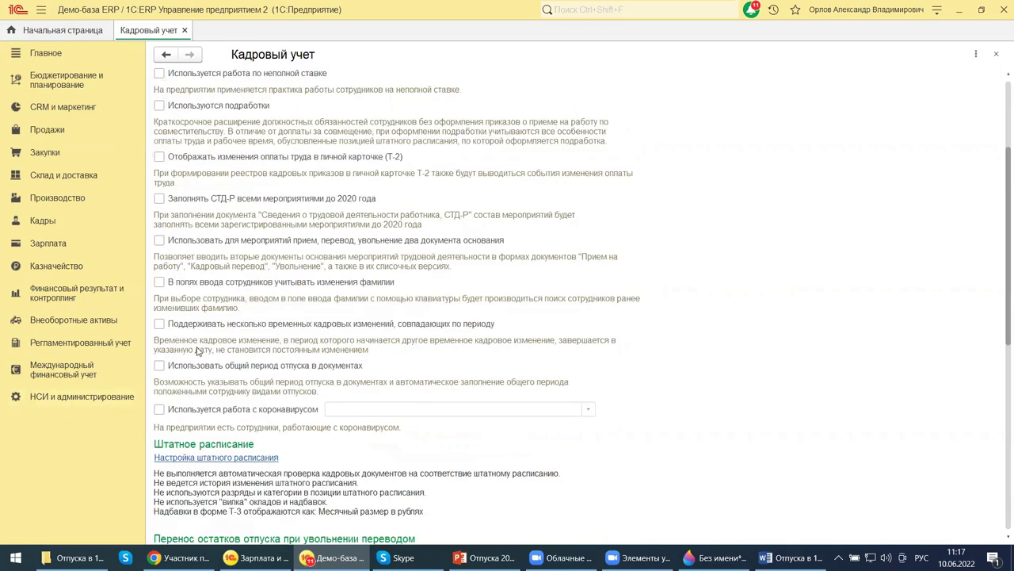
scroll(196, 238, "up", 5)
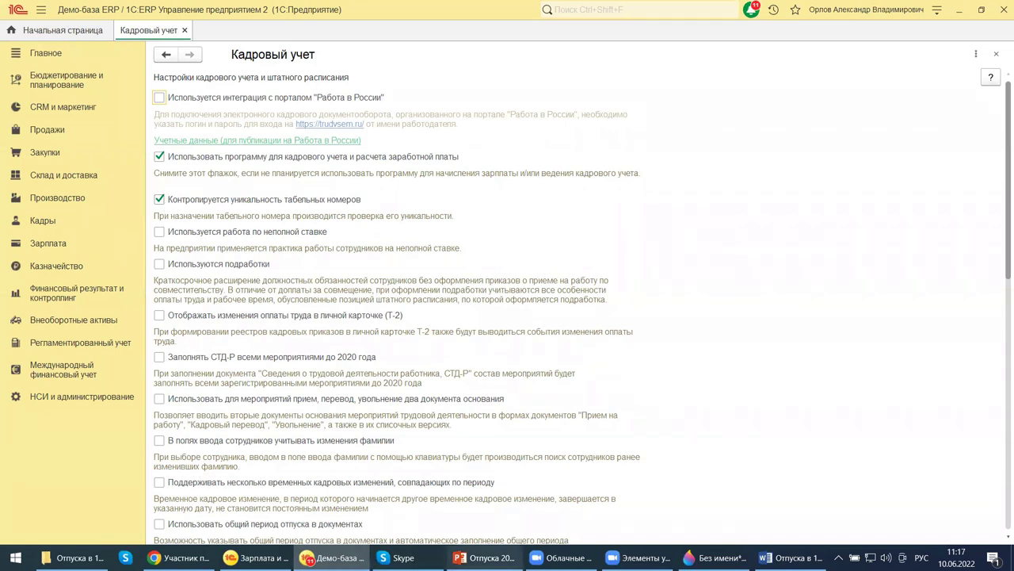
- Switch to the PowerPoint presentation and display slide 7 with the vacation schedule document
mouse_move(485, 557)
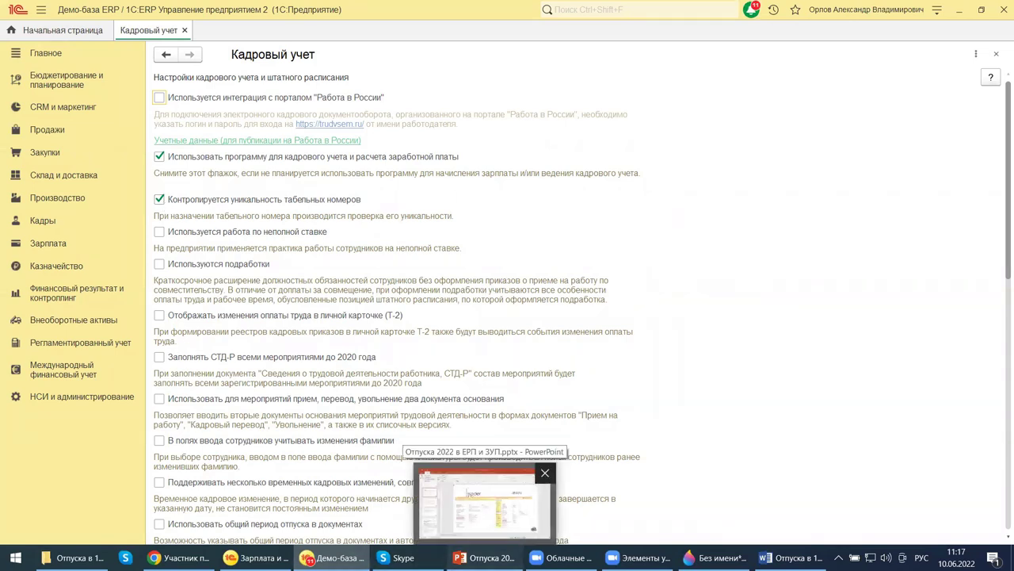
left_click(484, 503)
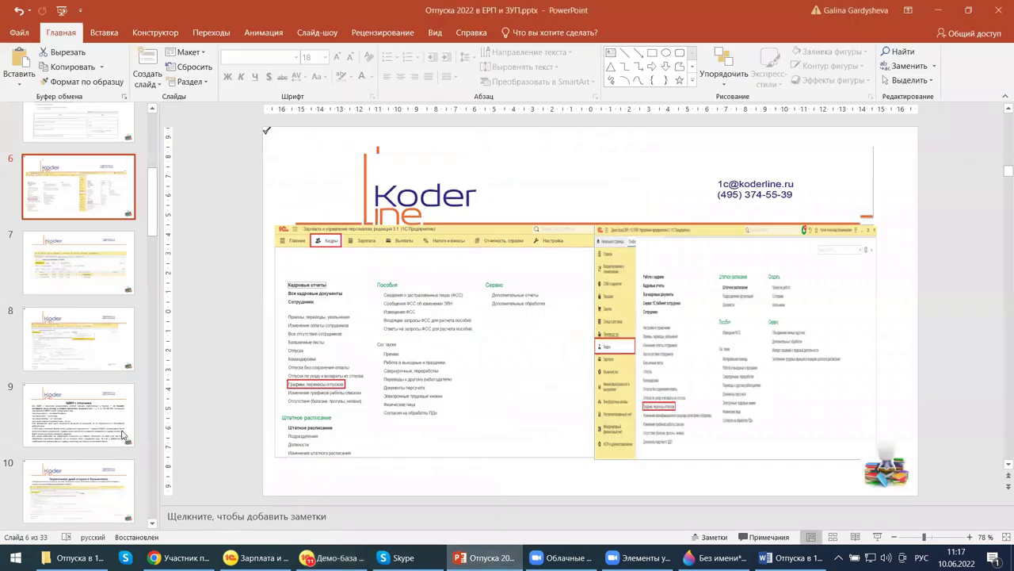
left_click(92, 260)
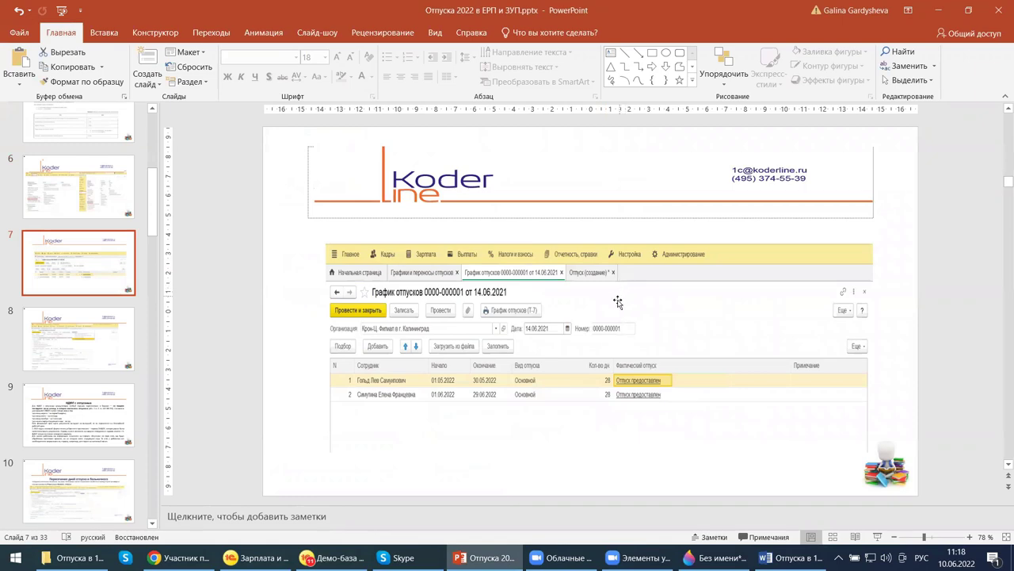
- Switch to the 1C:ERP demo base and open the Графики, переносы отпусков list from the Кадры section
left_click(332, 557)
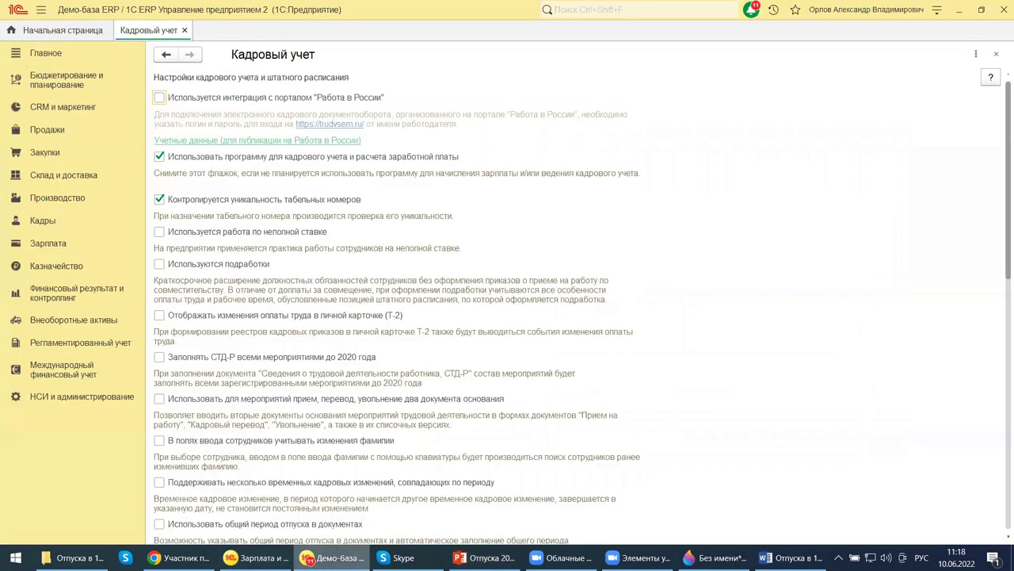
left_click(42, 220)
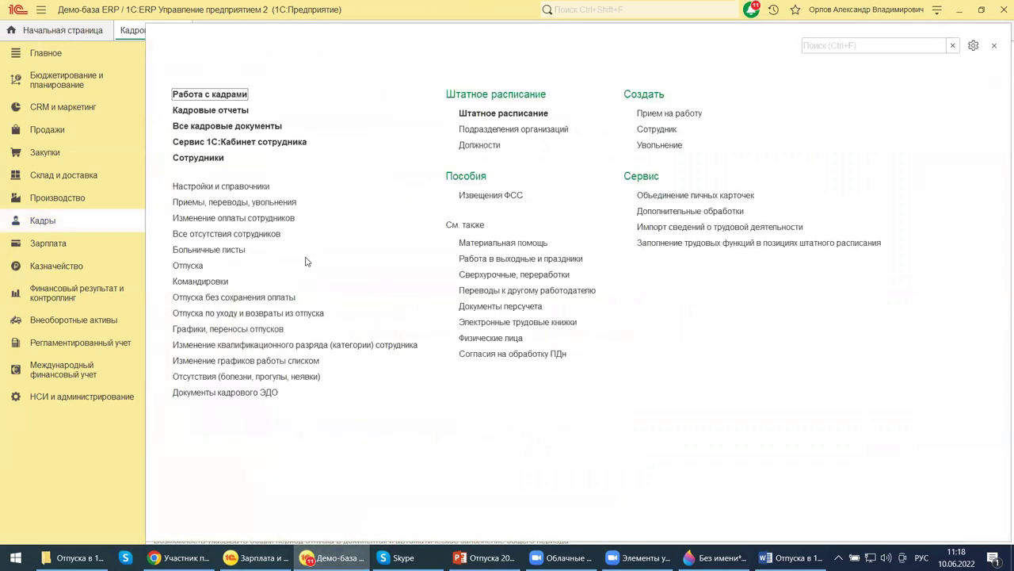
left_click(237, 329)
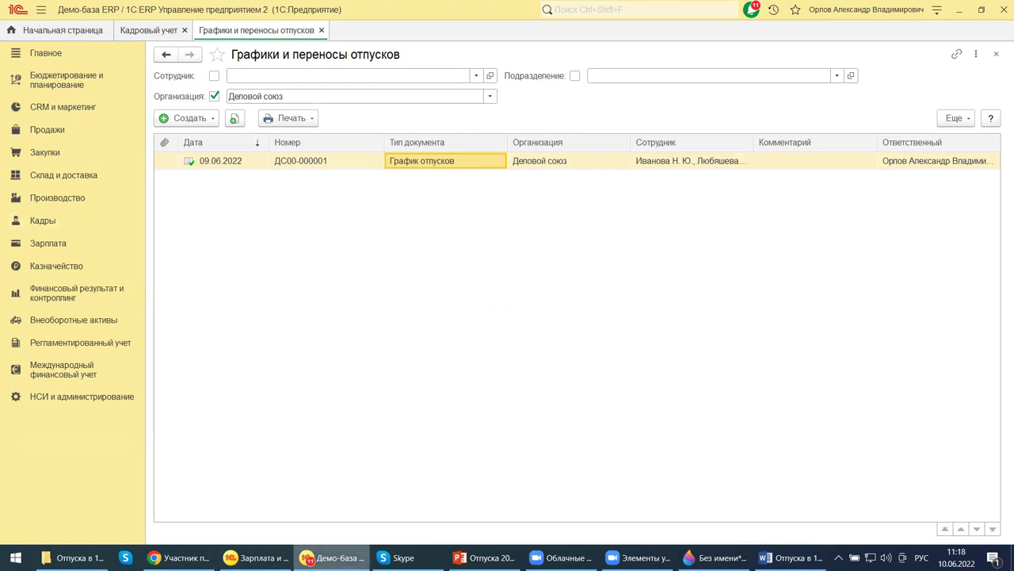
- Switch to the PowerPoint presentation and display slide 8 with the vacation document's print options
key("alt+Tab")
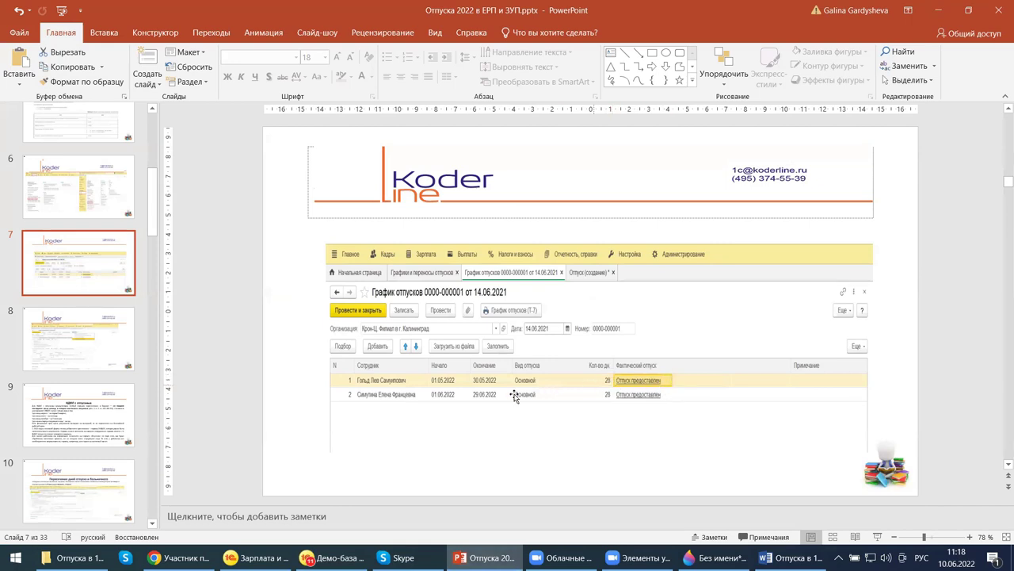
left_click(54, 358)
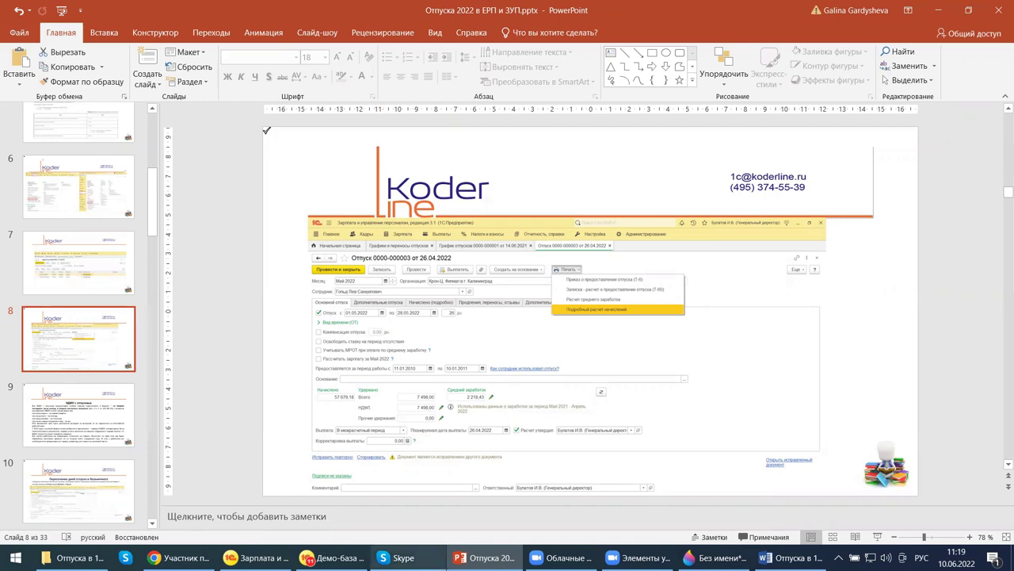
- Switch to the 1C:ERP demo base and open the vacation document dated 10.06.2022 from the Отпуска list
left_click(333, 557)
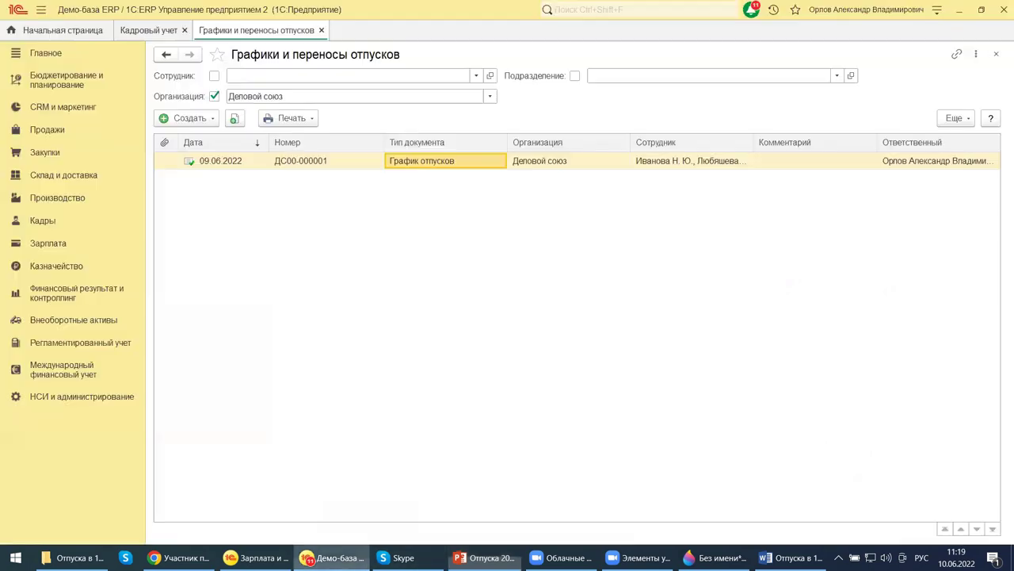
left_click(35, 221)
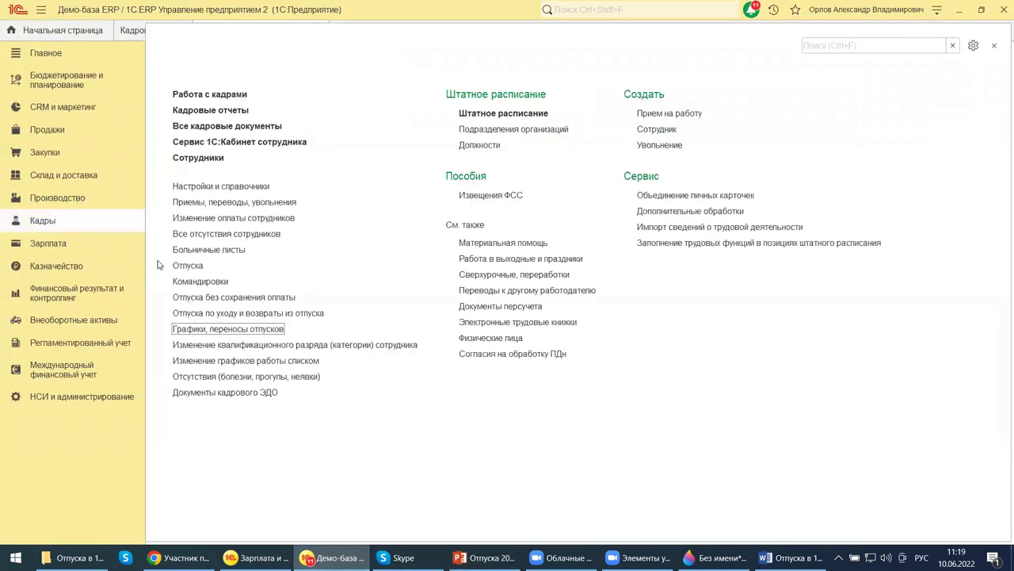
left_click(185, 267)
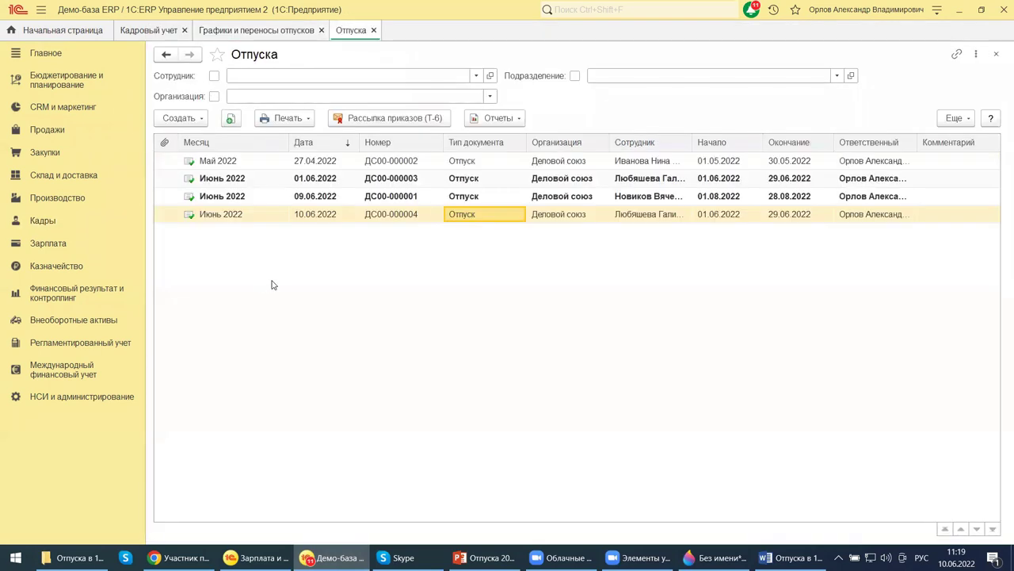
double_click(390, 216)
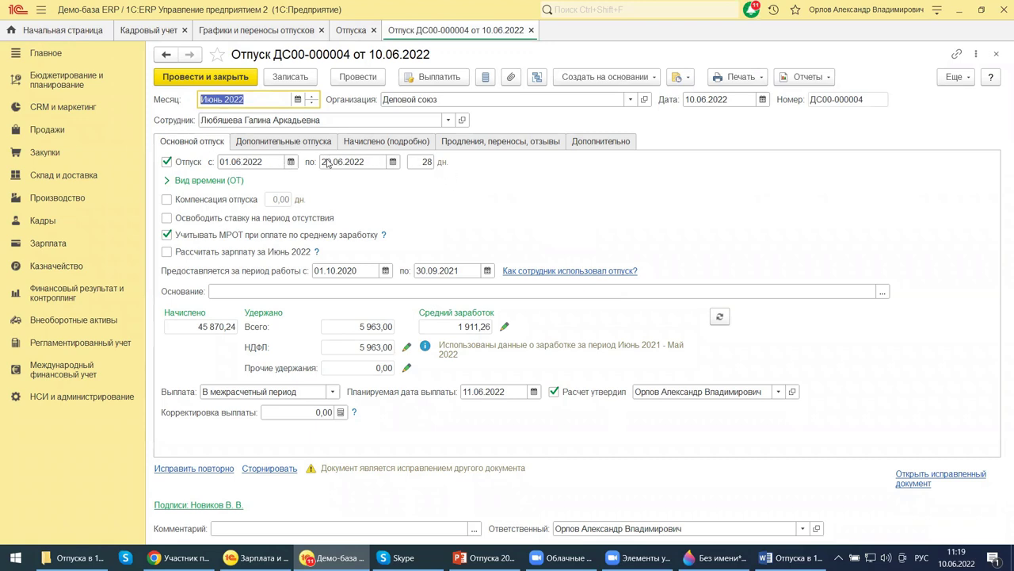
- Examine the start and end dates of the main vacation in the open document
left_click(251, 161)
left_click(334, 163)
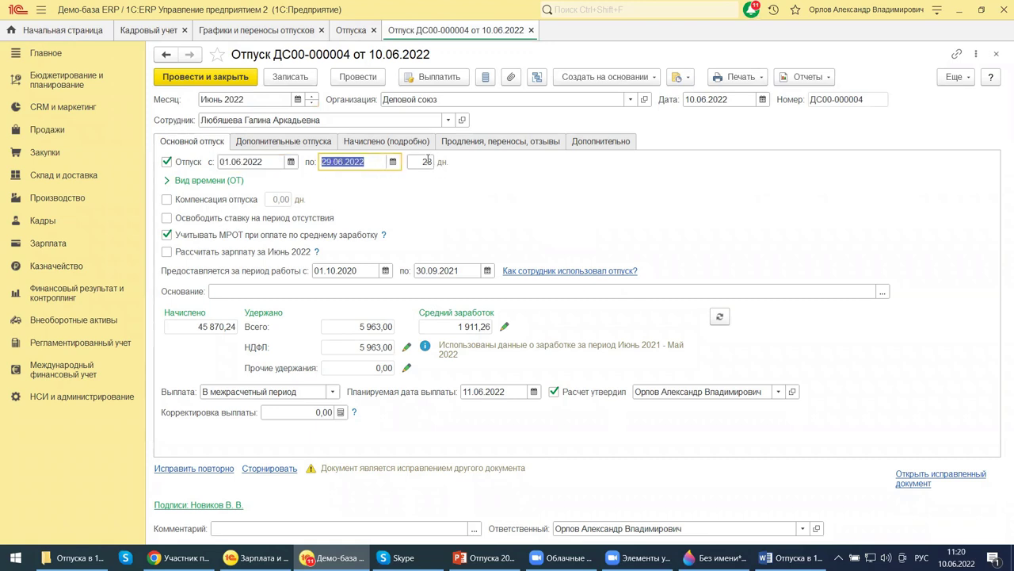
left_click(236, 161)
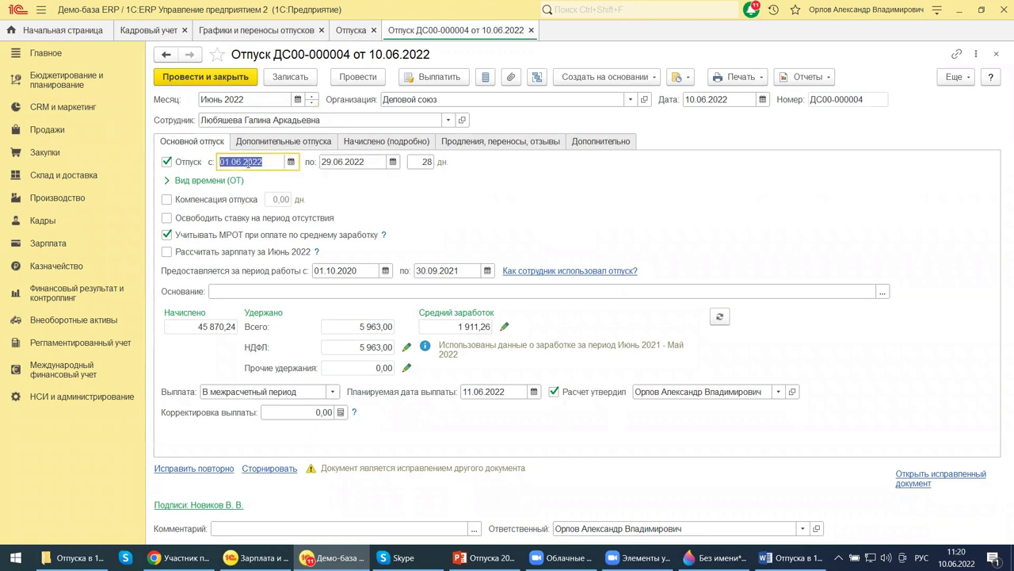
- Examine the vacation's day count, the work period it is granted for, and the list of vacation grounds without choosing one
left_click(428, 163)
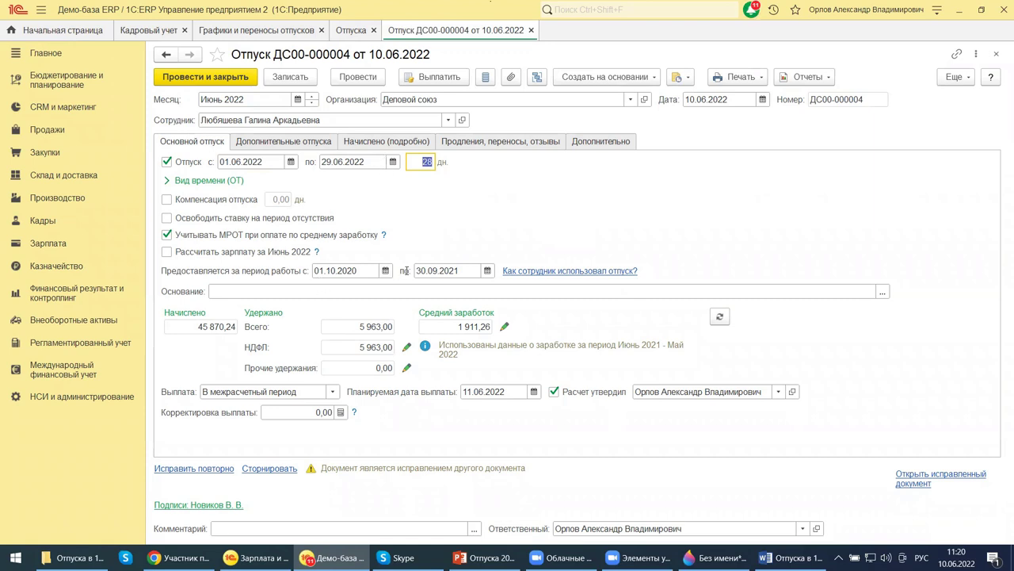
left_click(359, 270)
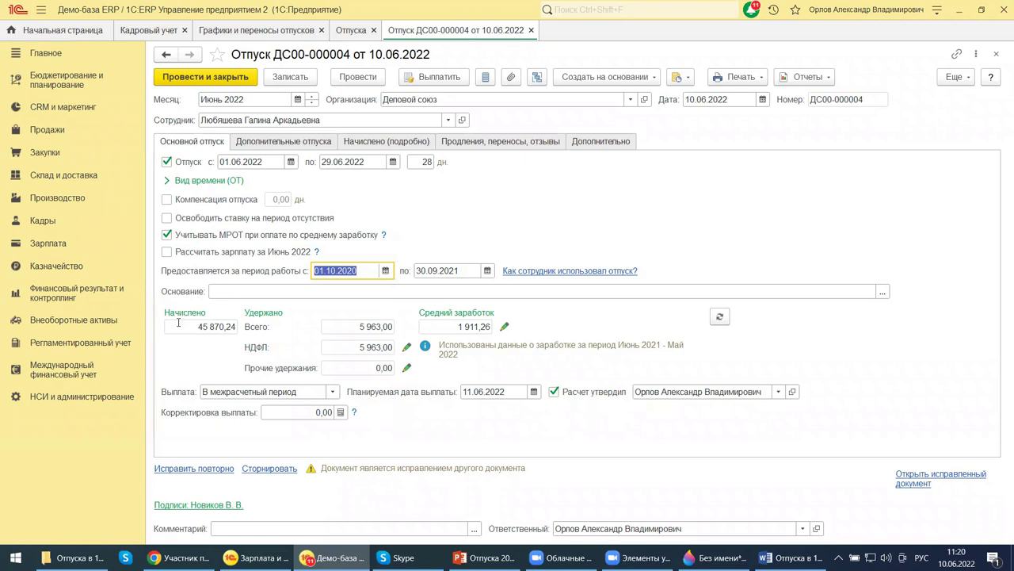
left_click(254, 292)
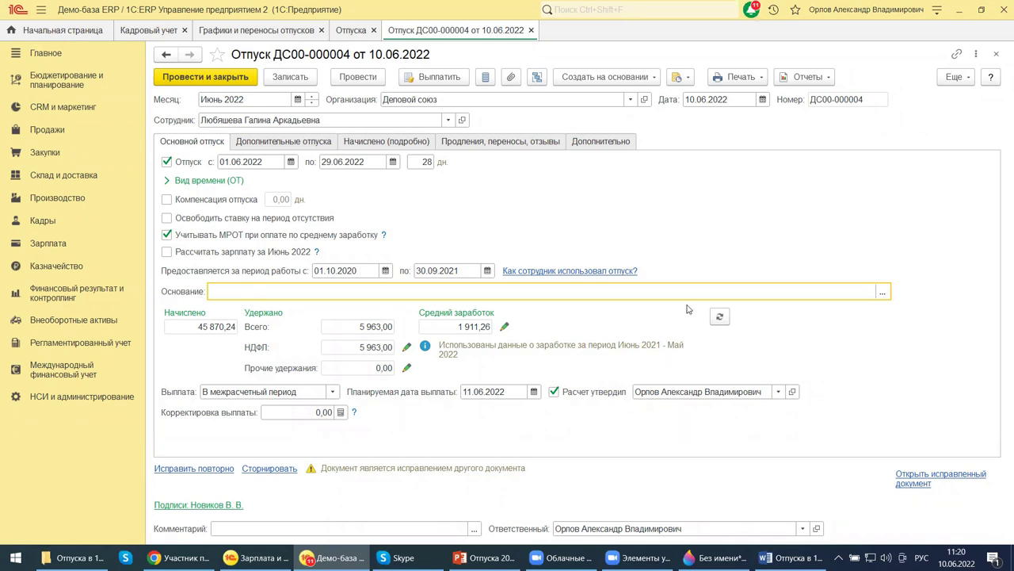
left_click(883, 292)
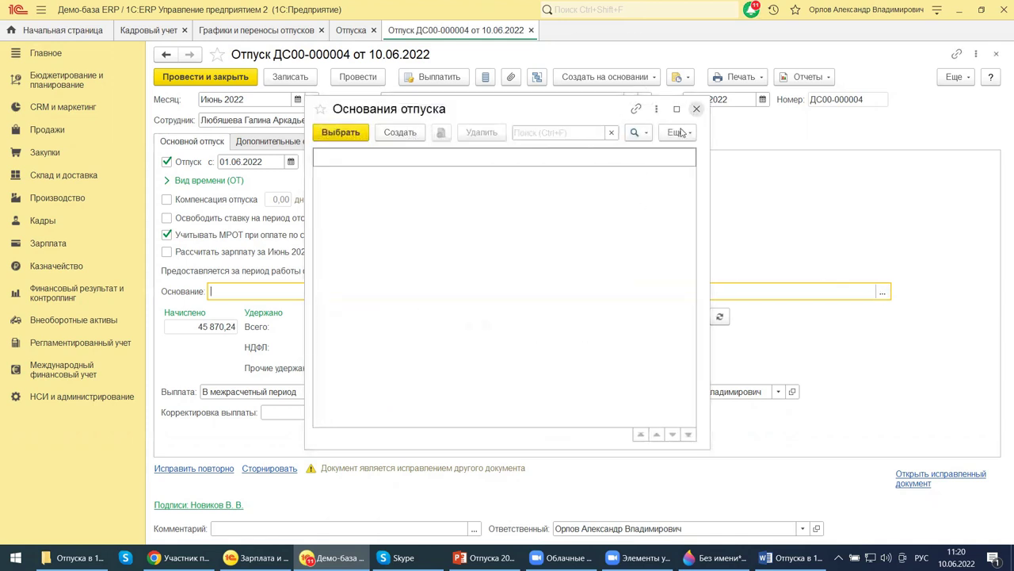
left_click(697, 109)
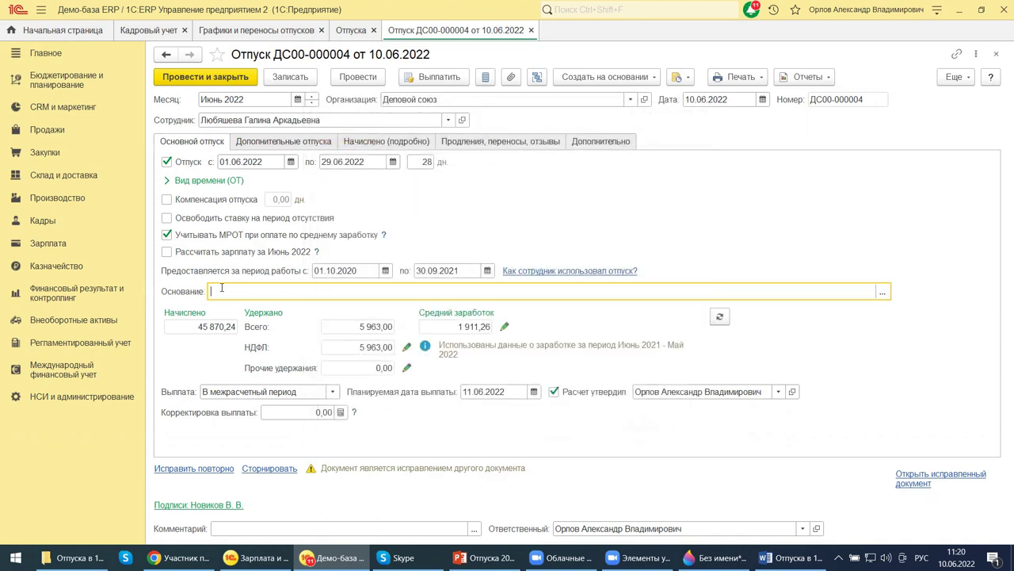
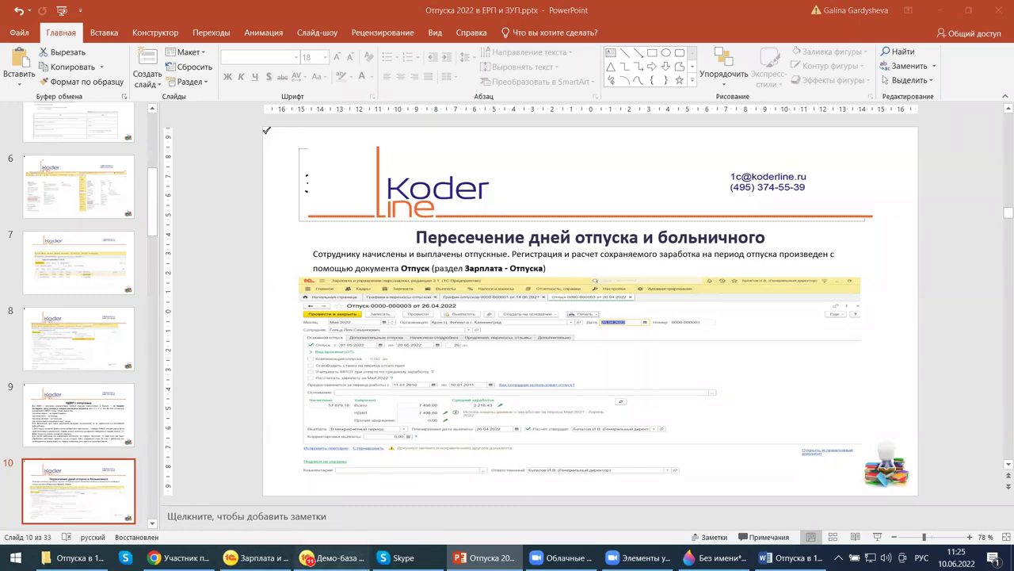
- Switch to the 1C:ERP demo base and review the vacation document's additional vacations, detailed accruals, extensions and recalls, and accounting data
left_click(313, 557)
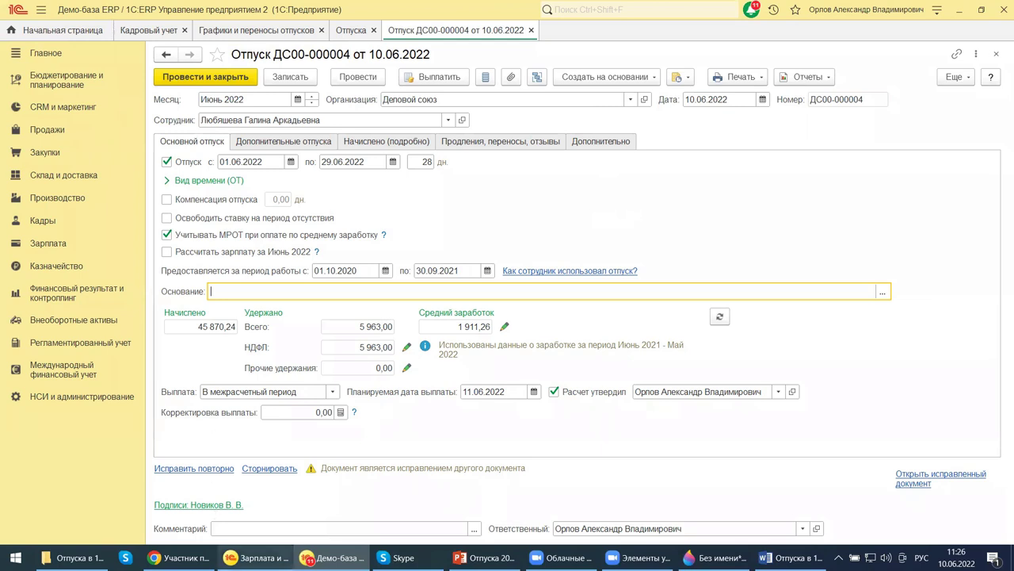
mouse_move(255, 558)
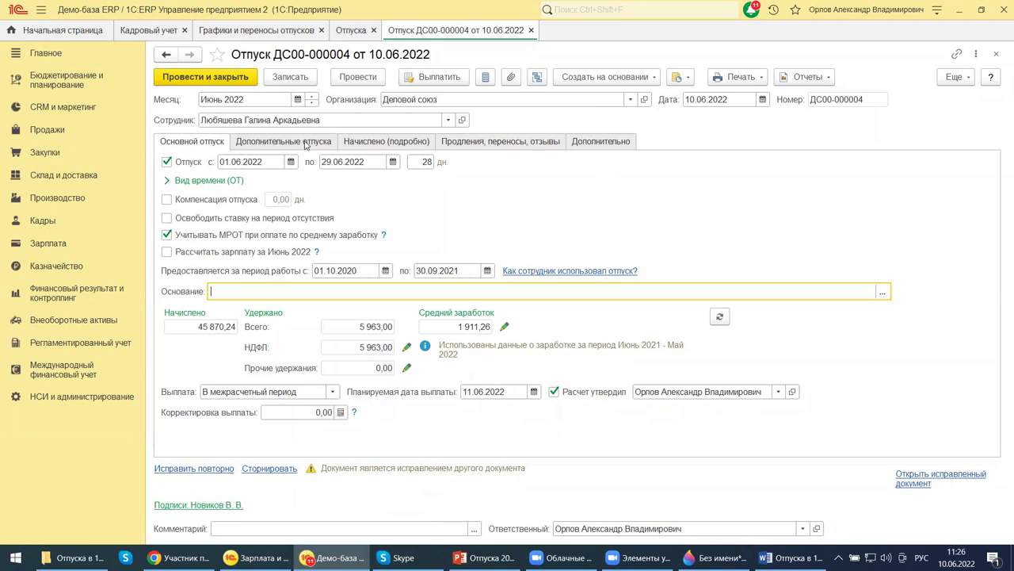
left_click(306, 144)
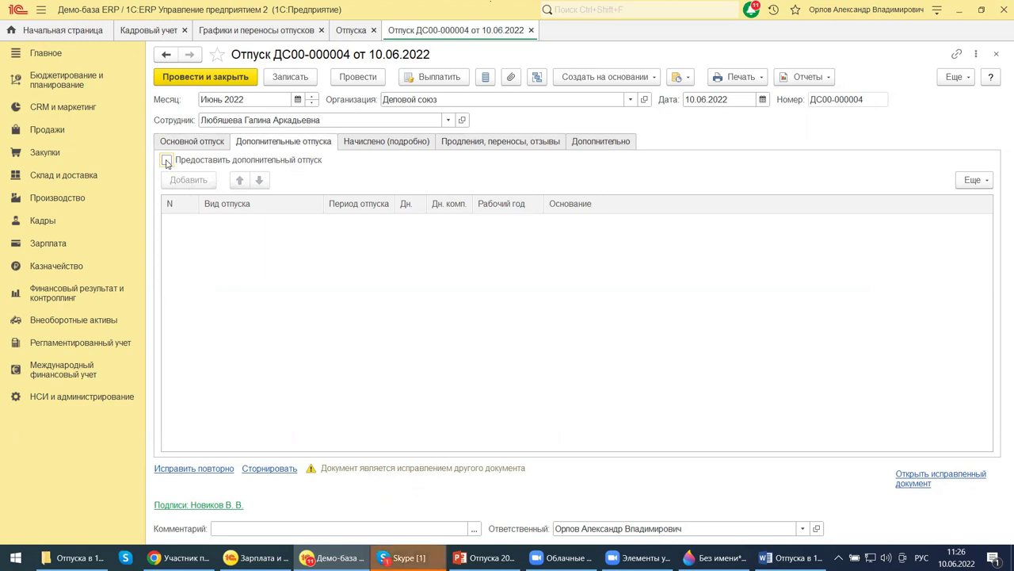
left_click(379, 143)
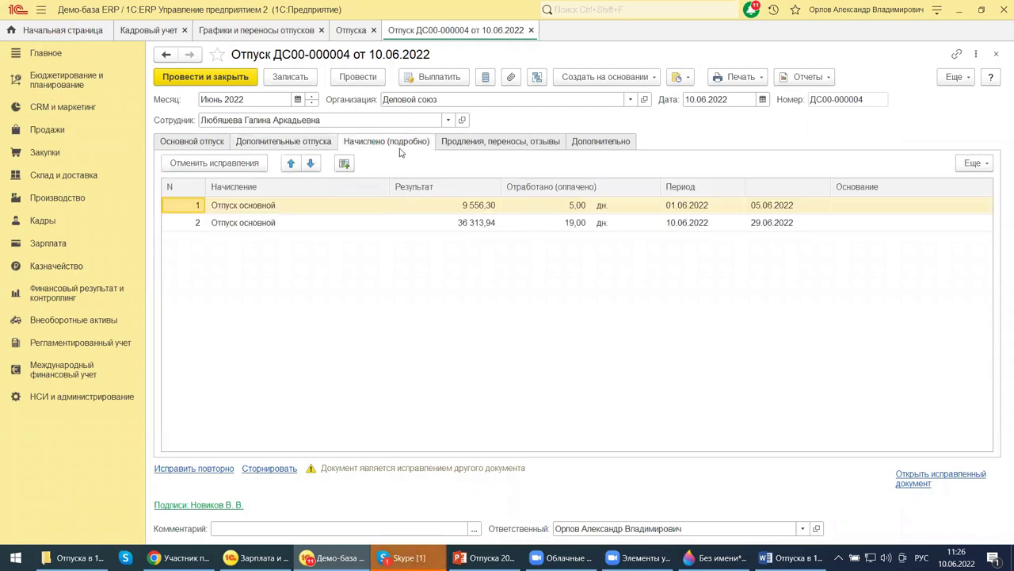
left_click(449, 143)
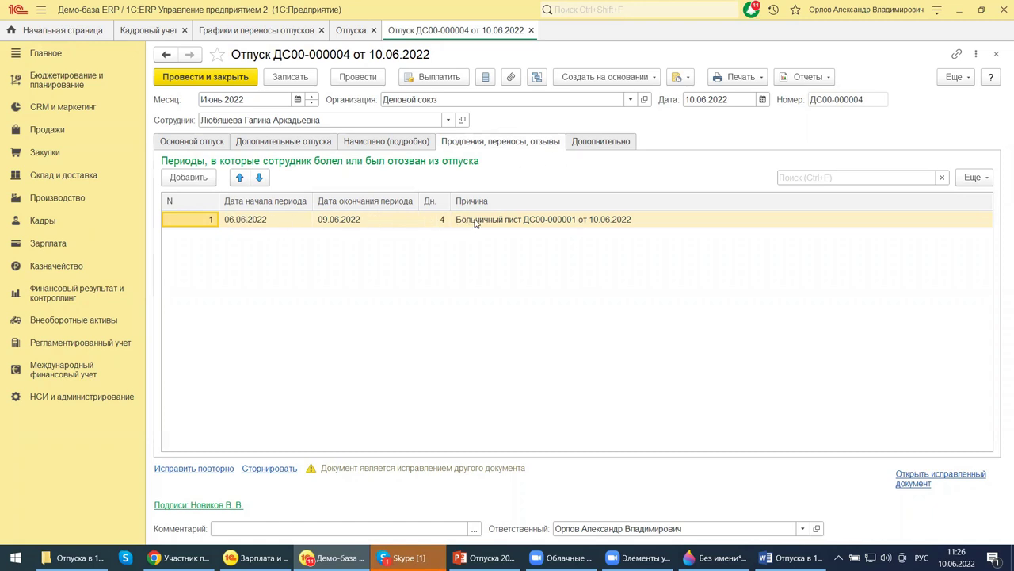
left_click(588, 149)
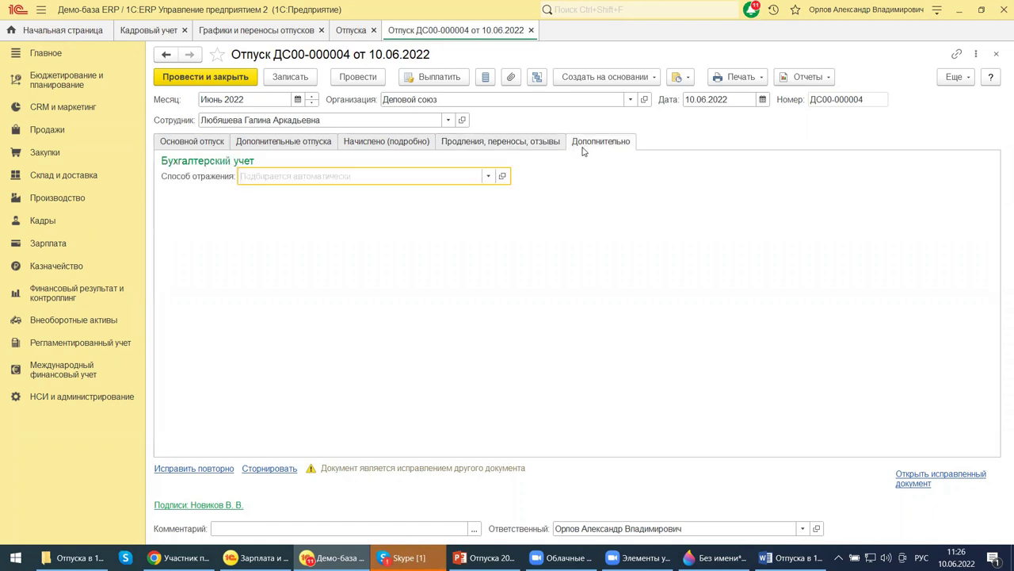
- View the available Способы отражения зарплаты for the vacation without choosing one, and close the vacation document
left_click(487, 180)
left_click(323, 211)
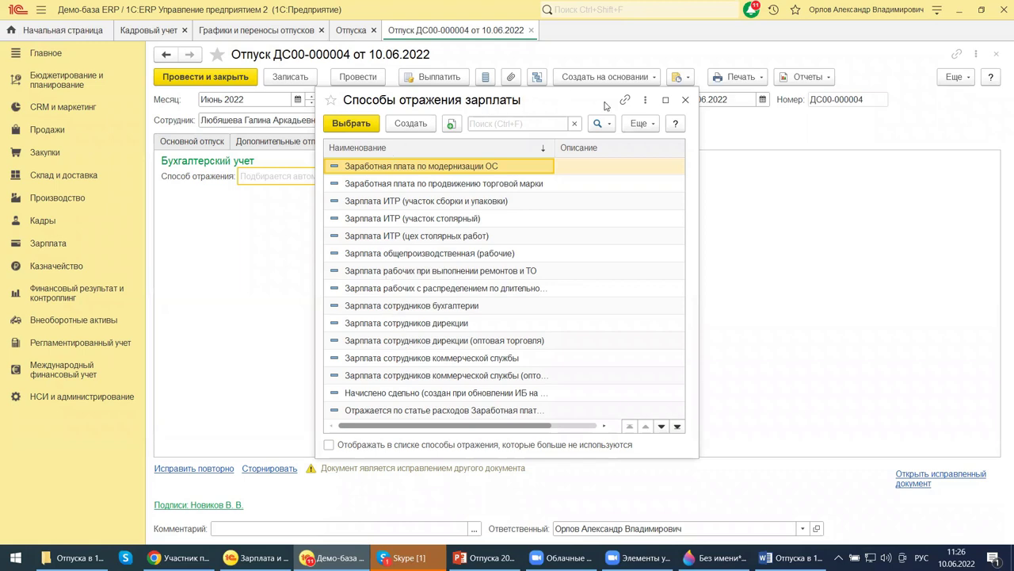
left_click(686, 100)
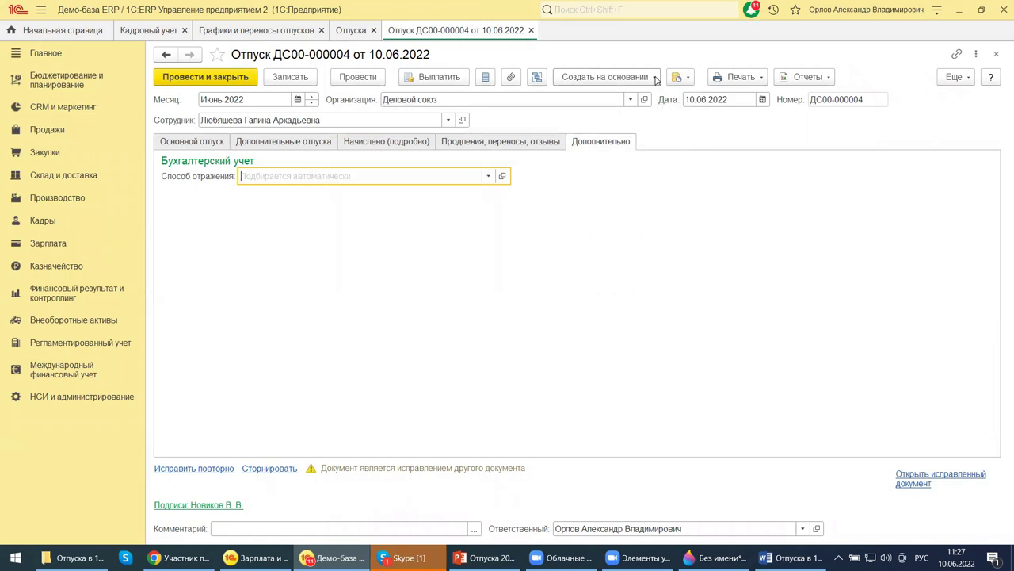
left_click(996, 57)
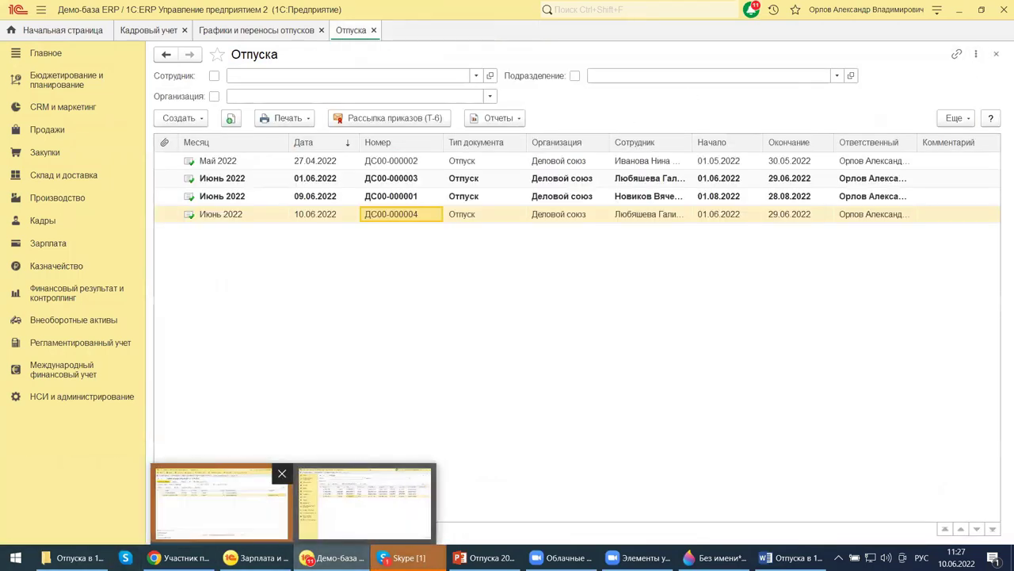
- Switch to the PowerPoint presentation and display slide 11 about registering an employee's absence from work
mouse_move(408, 557)
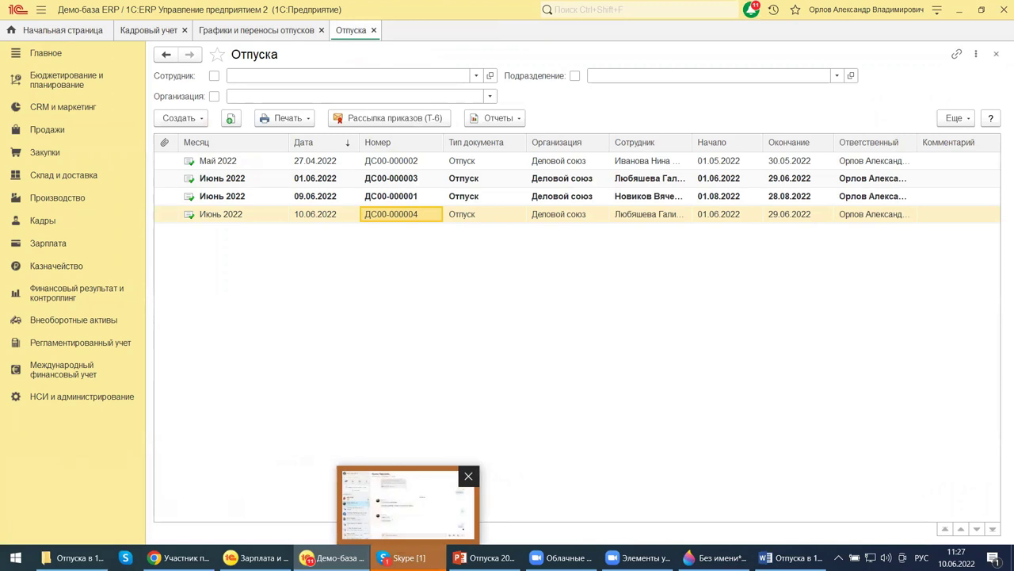
mouse_move(333, 557)
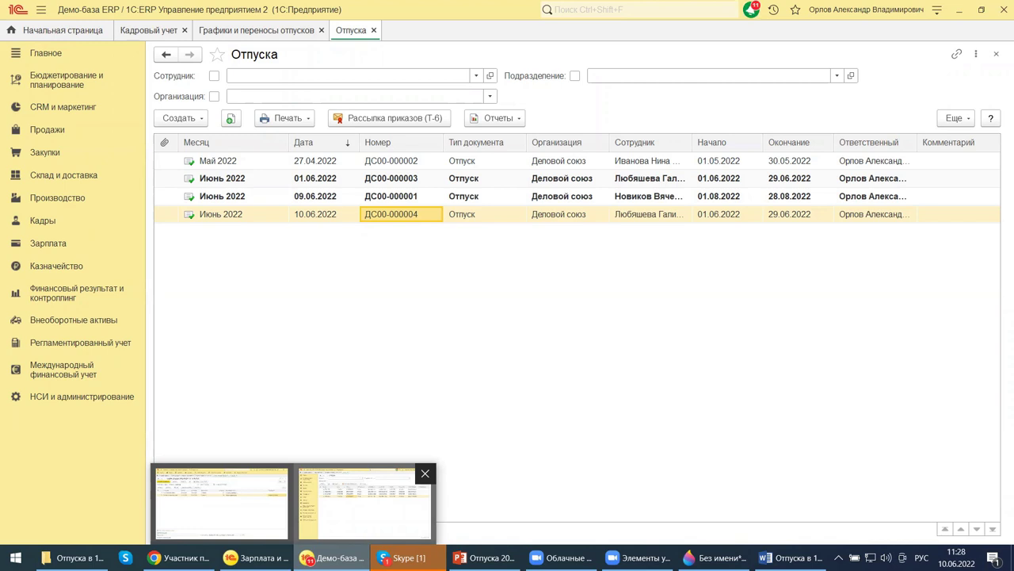
mouse_move(485, 557)
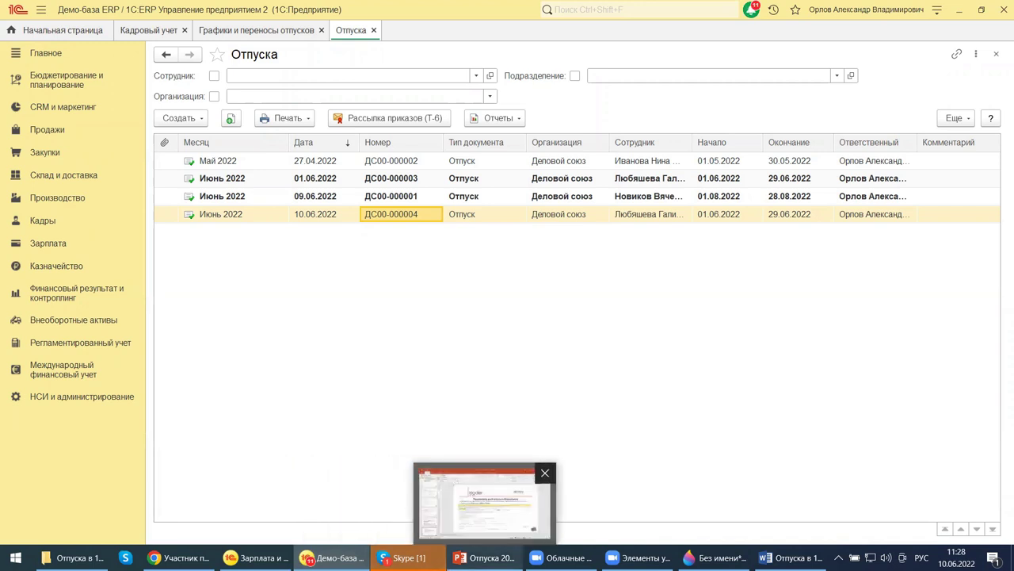
left_click(483, 557)
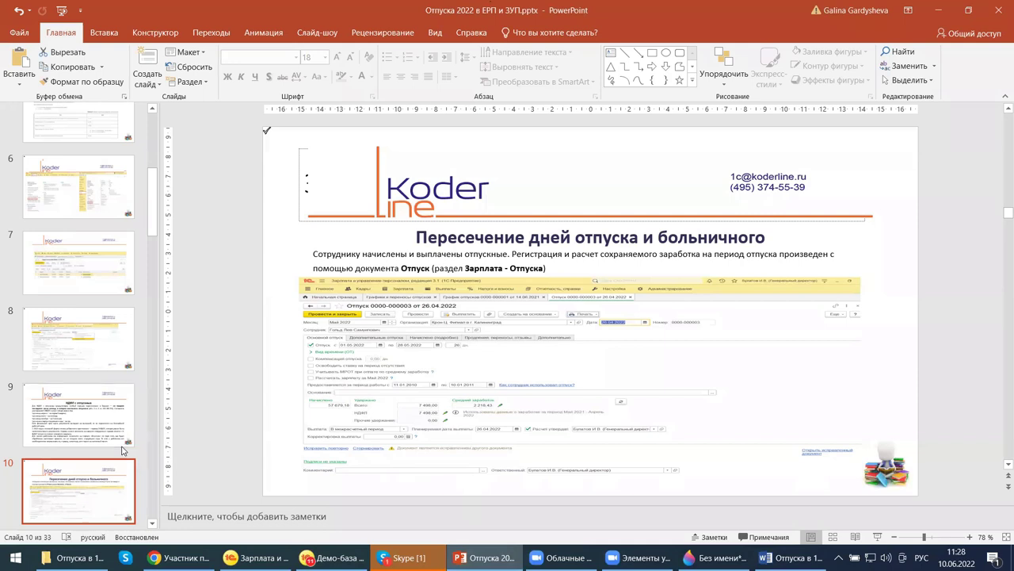
scroll(123, 451, "down", 5)
scroll(125, 452, "down", 5)
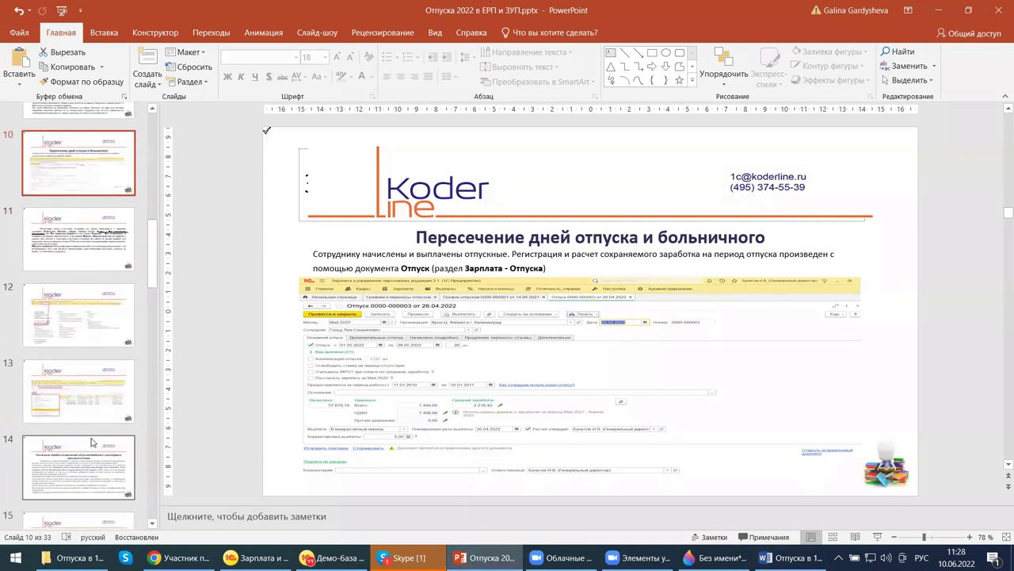
left_click(64, 258)
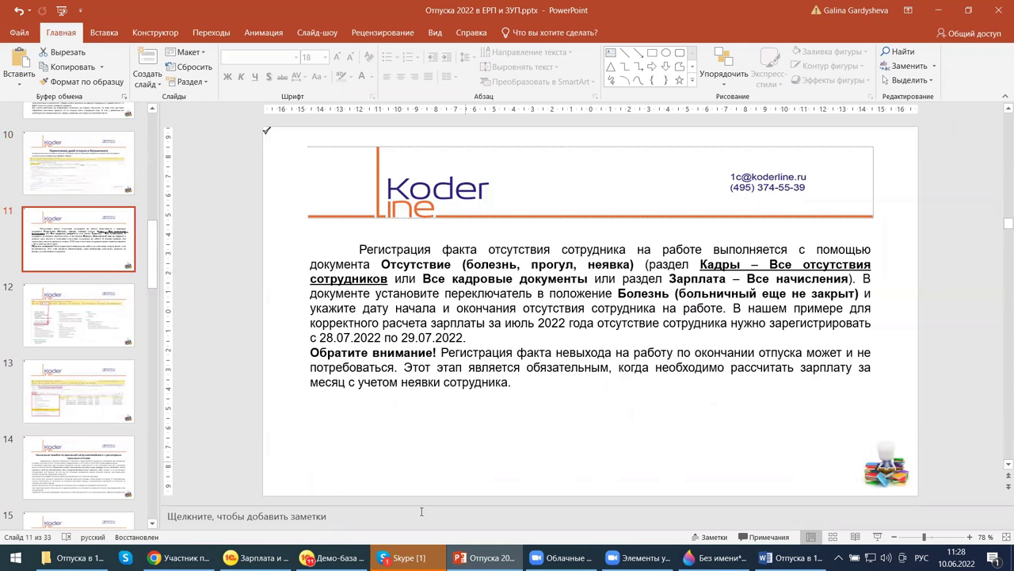
- Switch to the 1C:ERP demo base and open the absence document dated 10.06.2022 from the Отсутствия (болезни, прогулы, неявки) list in Кадры
mouse_move(331, 557)
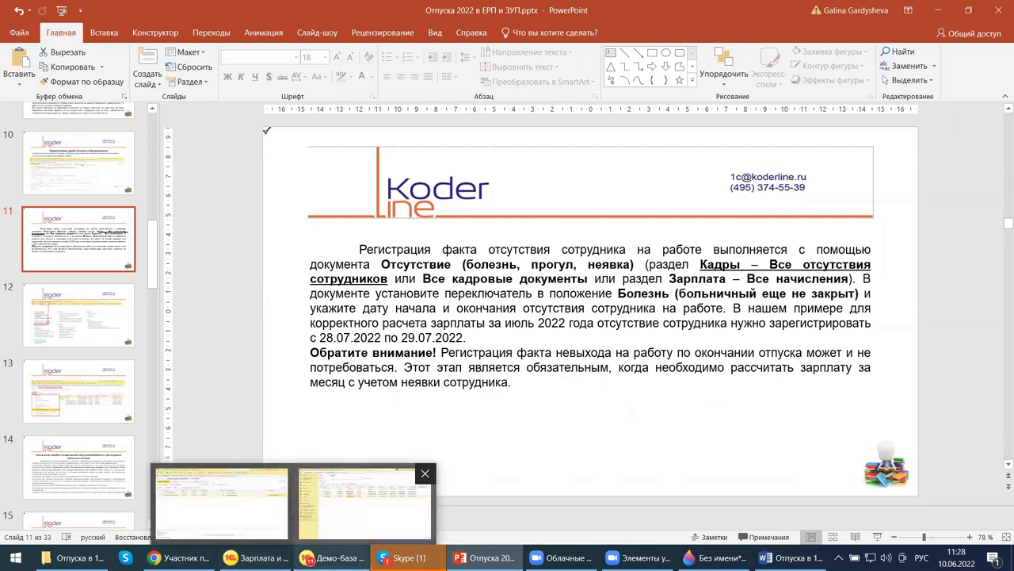
left_click(364, 503)
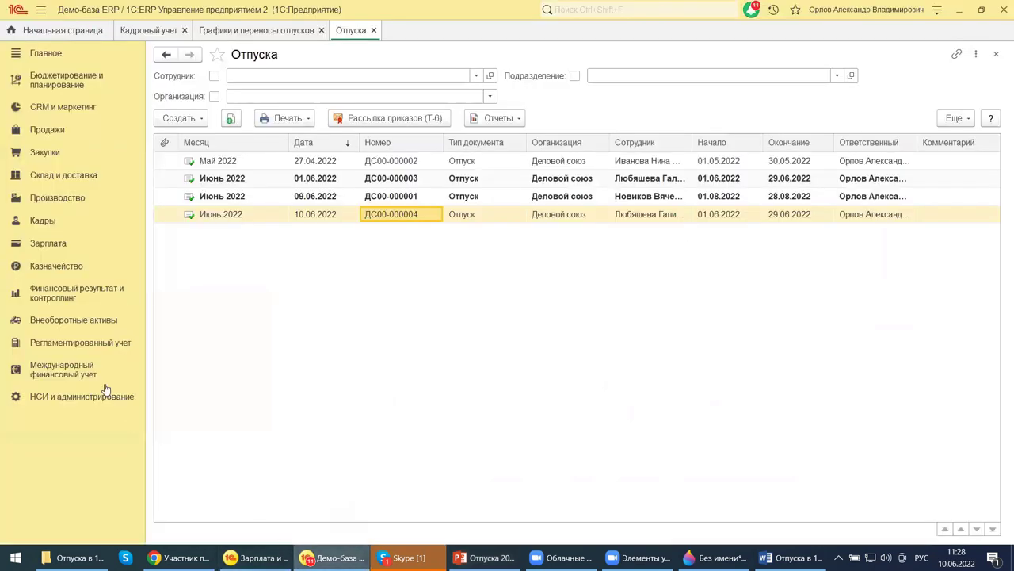
left_click(44, 222)
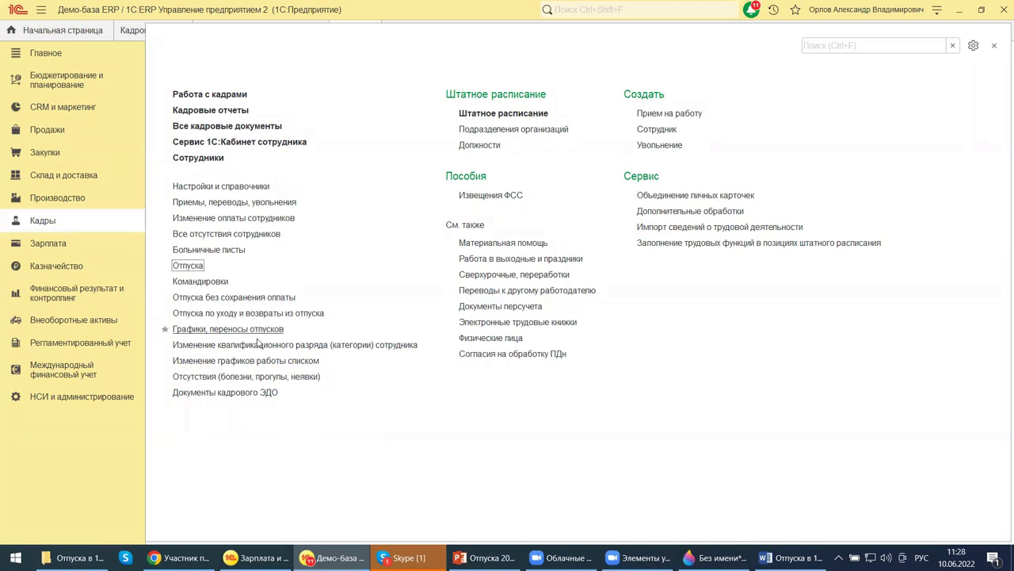
left_click(243, 378)
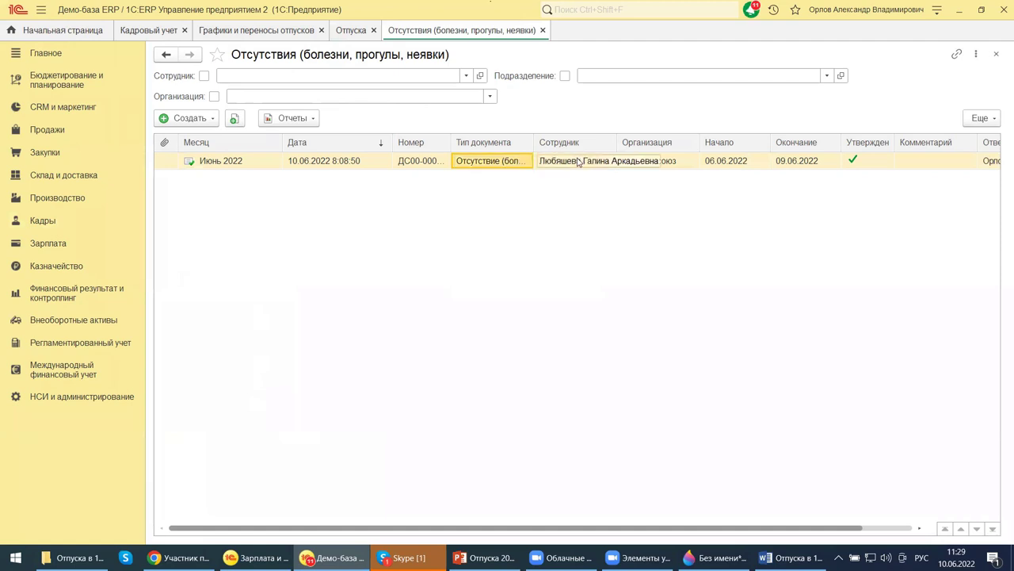
double_click(571, 163)
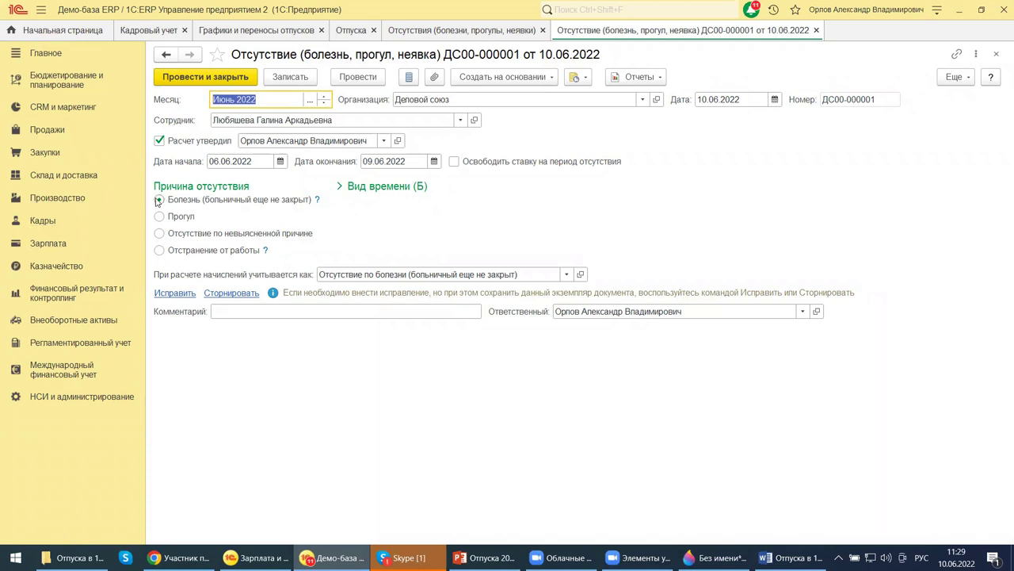
- Read the help note for the Болезнь absence reason, view the accruals offered for the absence, and close the absence document unchanged
left_click(317, 203)
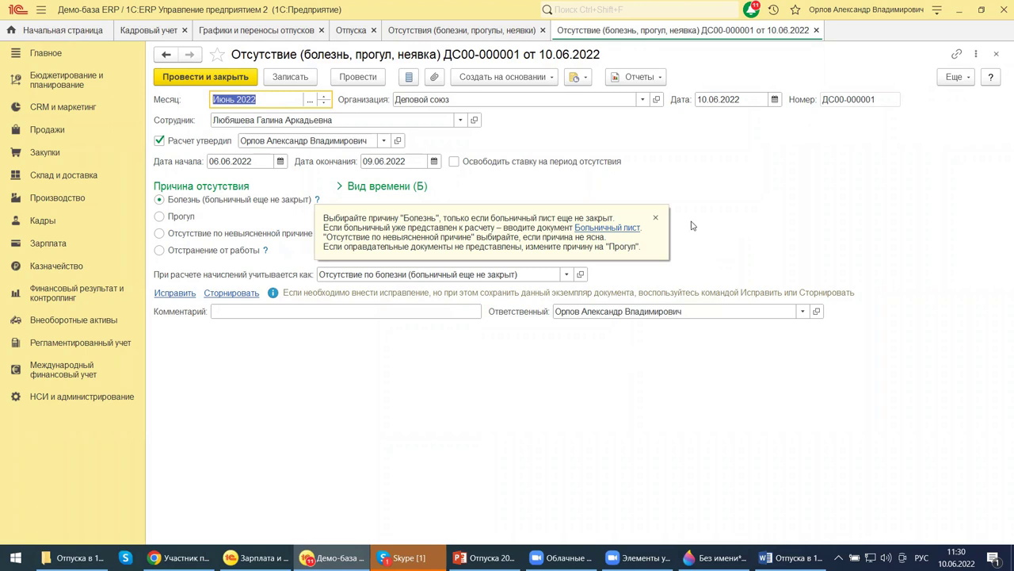
left_click(652, 219)
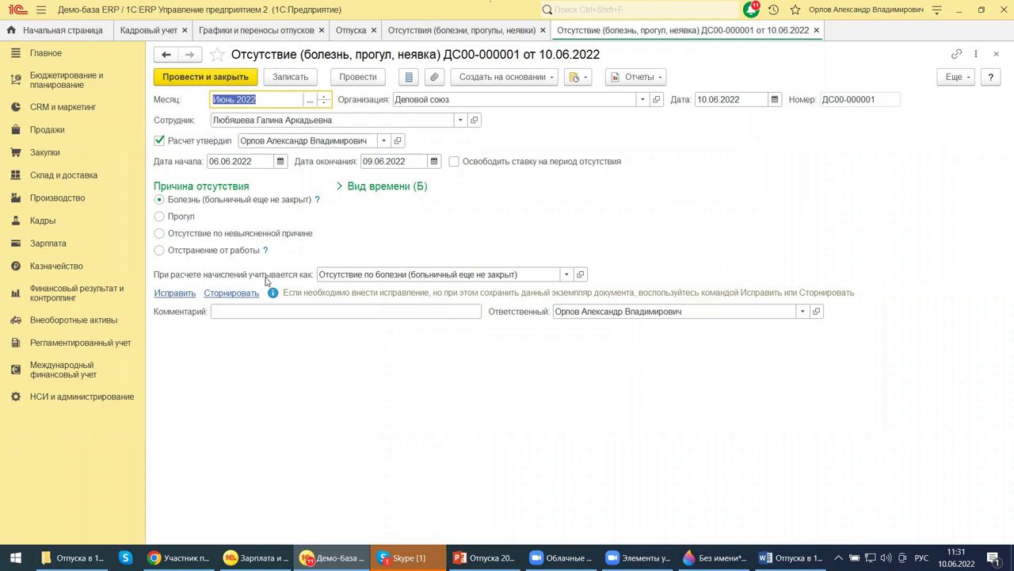
left_click(565, 276)
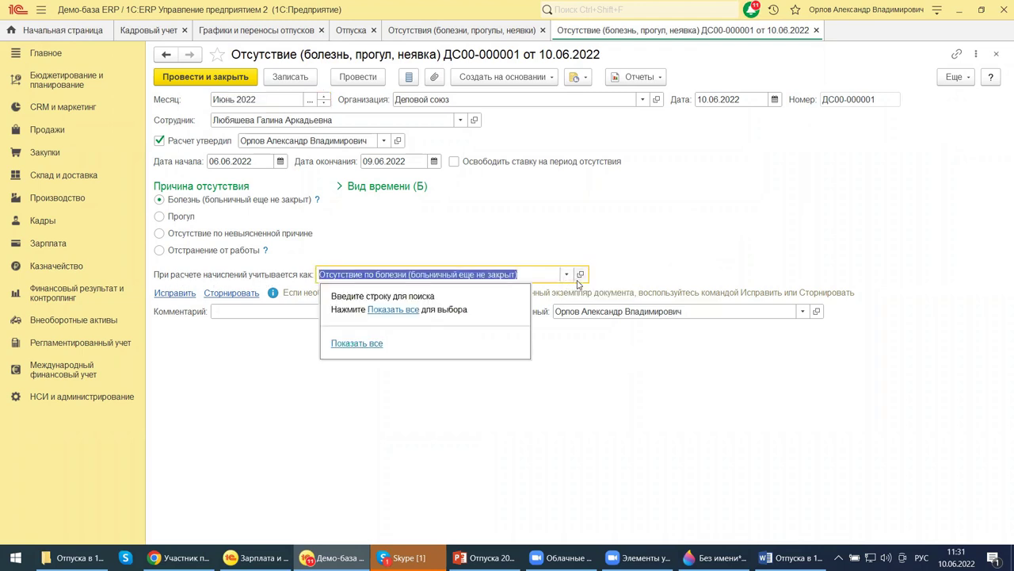
left_click(405, 310)
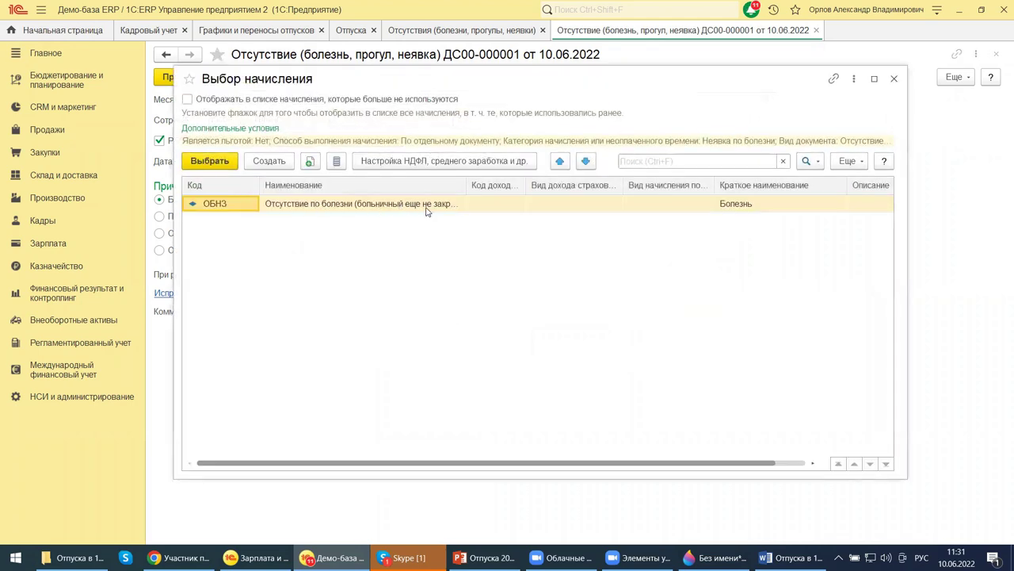
left_click(894, 79)
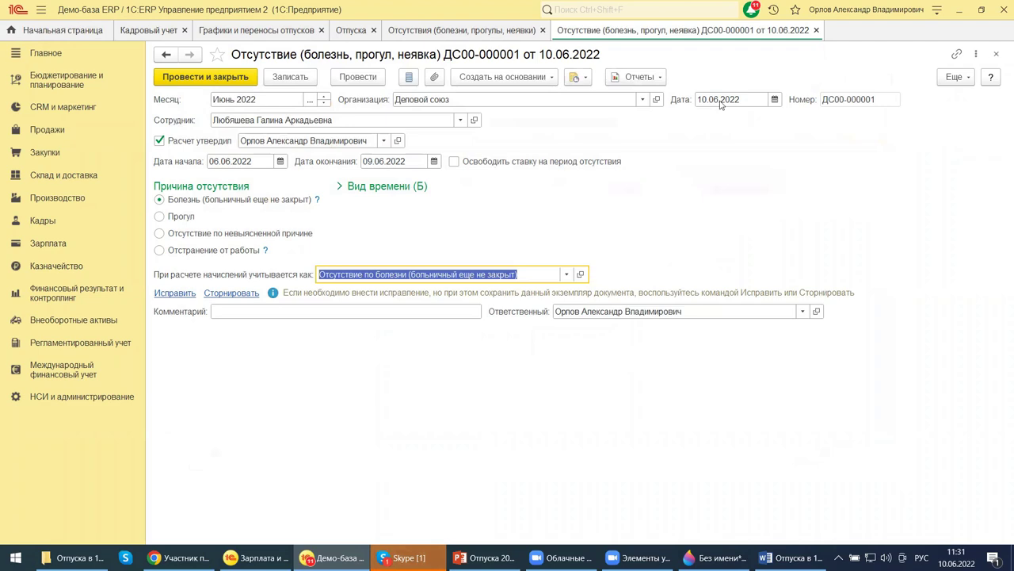
left_click(997, 54)
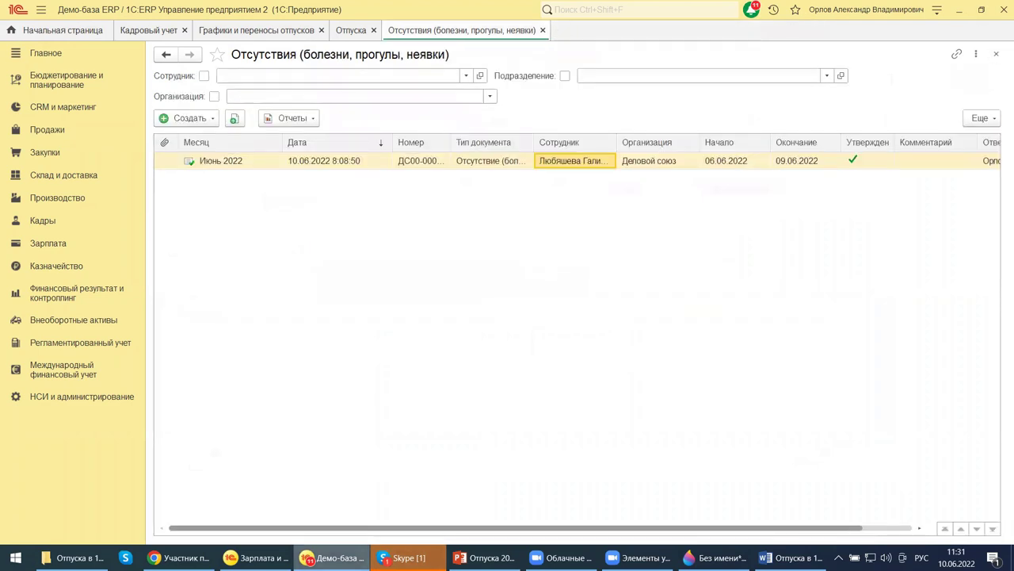
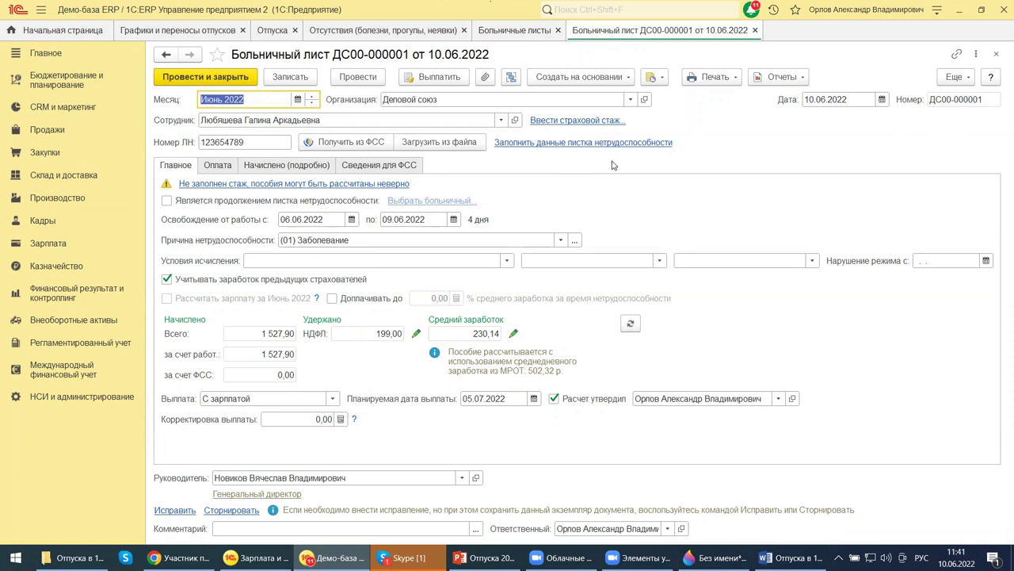
- Examine the benefit payment settings and the detailed accruals of the open Больничный лист document dated 10.06.2022
left_click(218, 166)
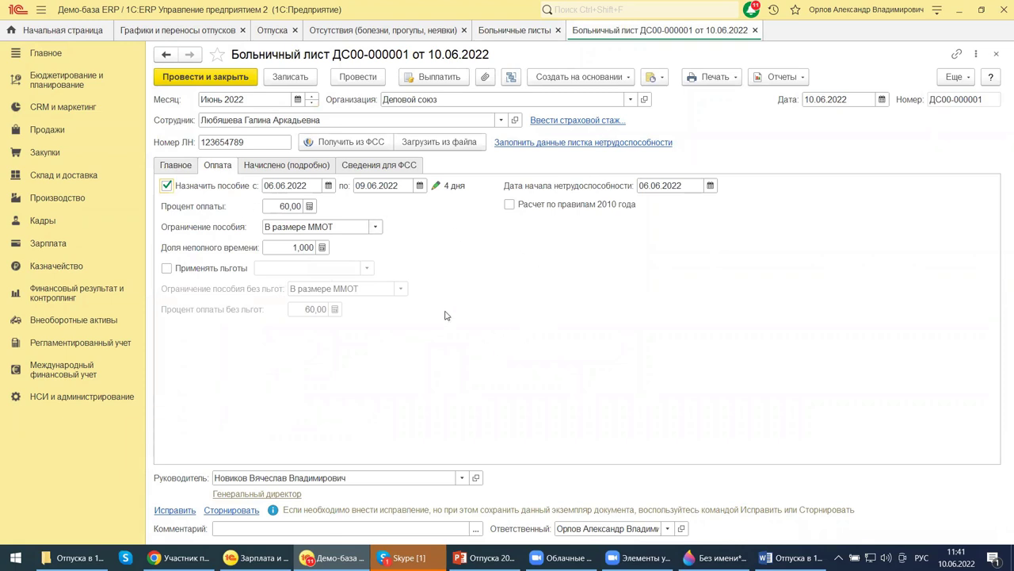
left_click(290, 165)
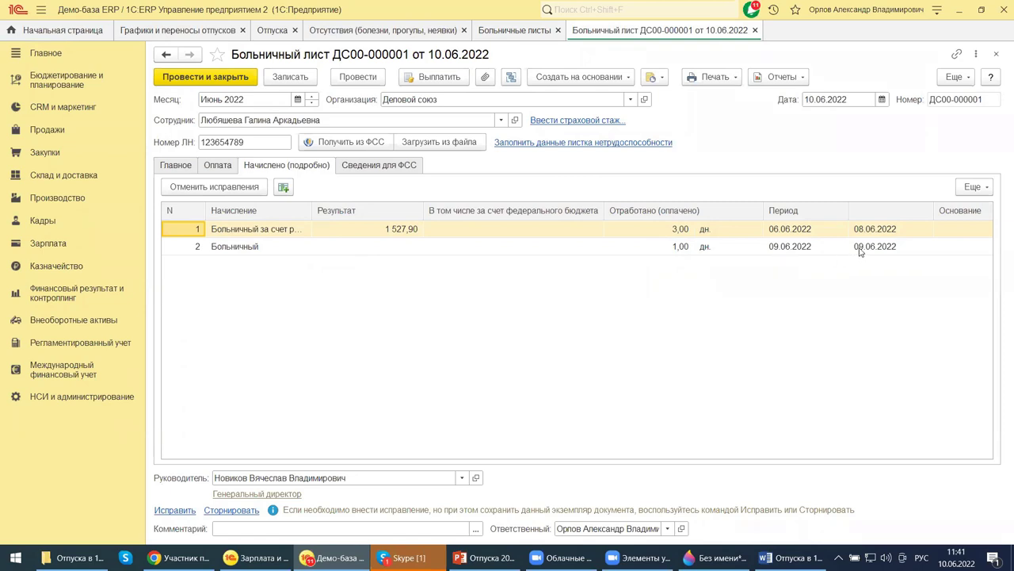
- Open a new Сведения для реестра прямых выплат ФСС from the sick leave document, check the СНИЛС field in the employee's card, and close the card
left_click(356, 168)
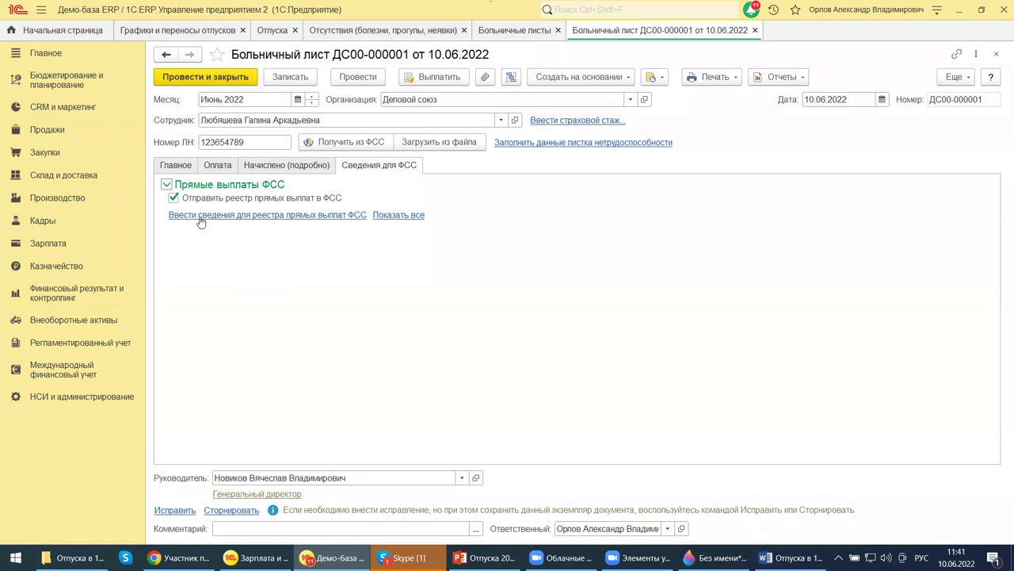
left_click(200, 217)
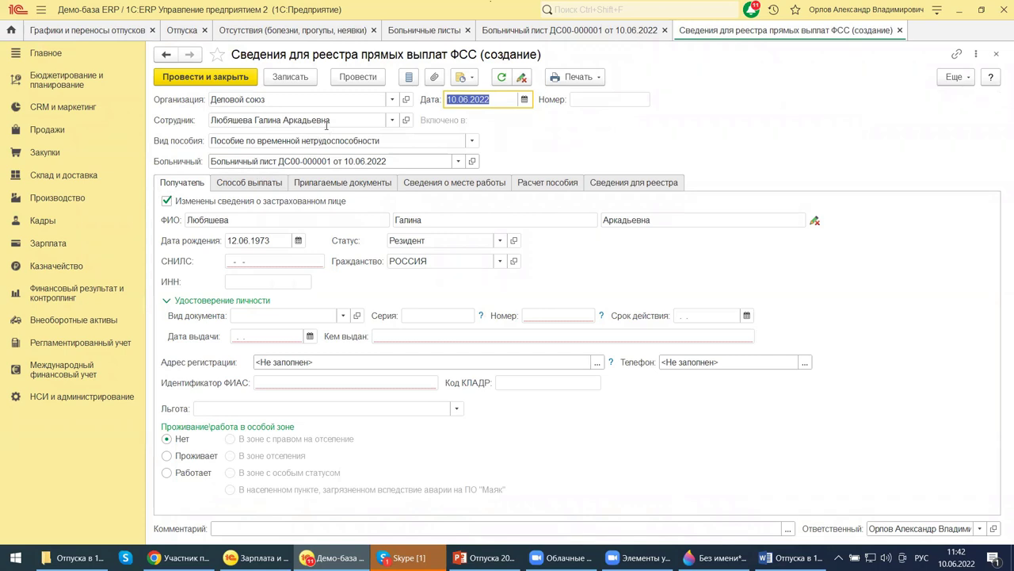
left_click(409, 119)
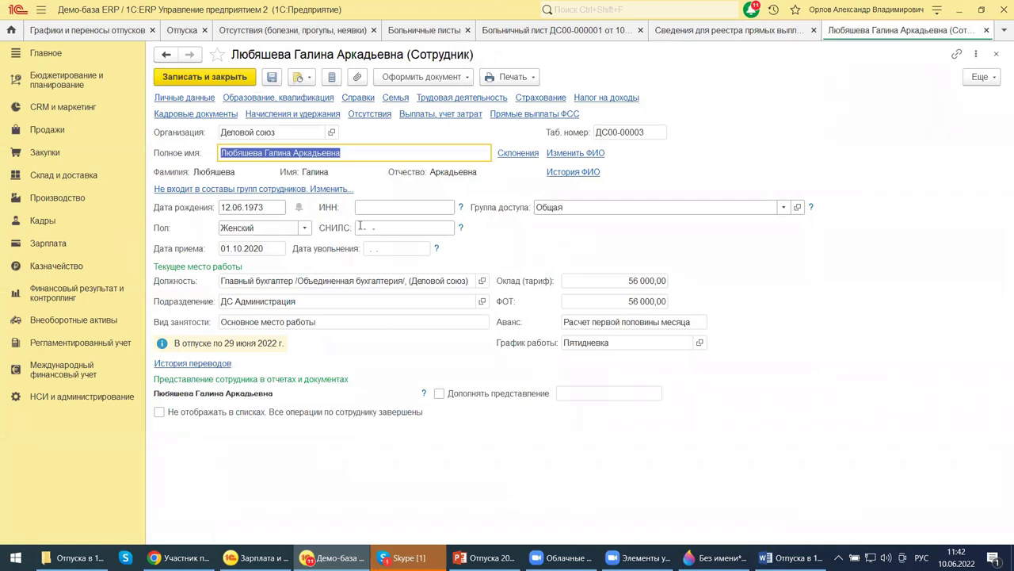
left_click(361, 227)
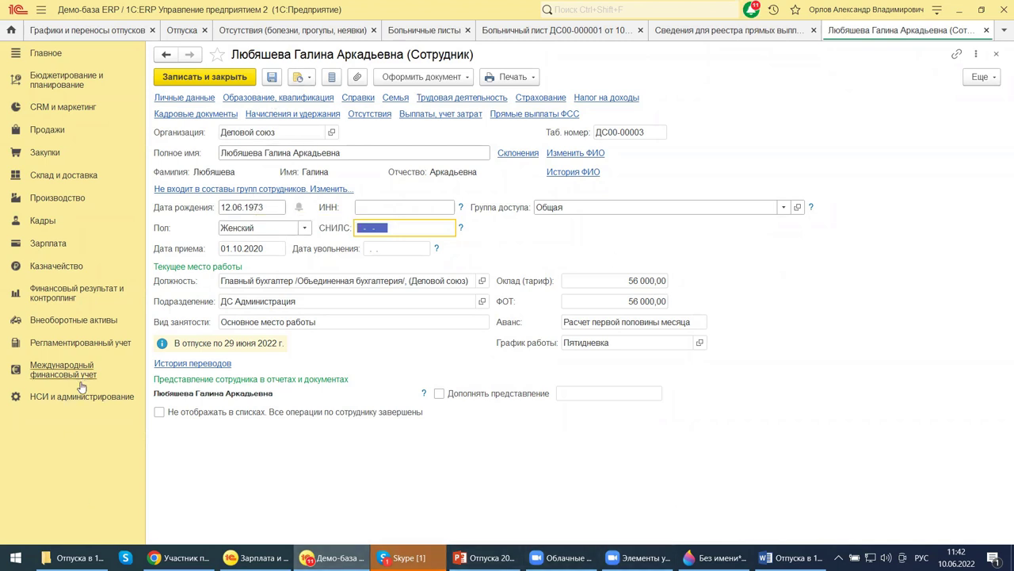
left_click(997, 55)
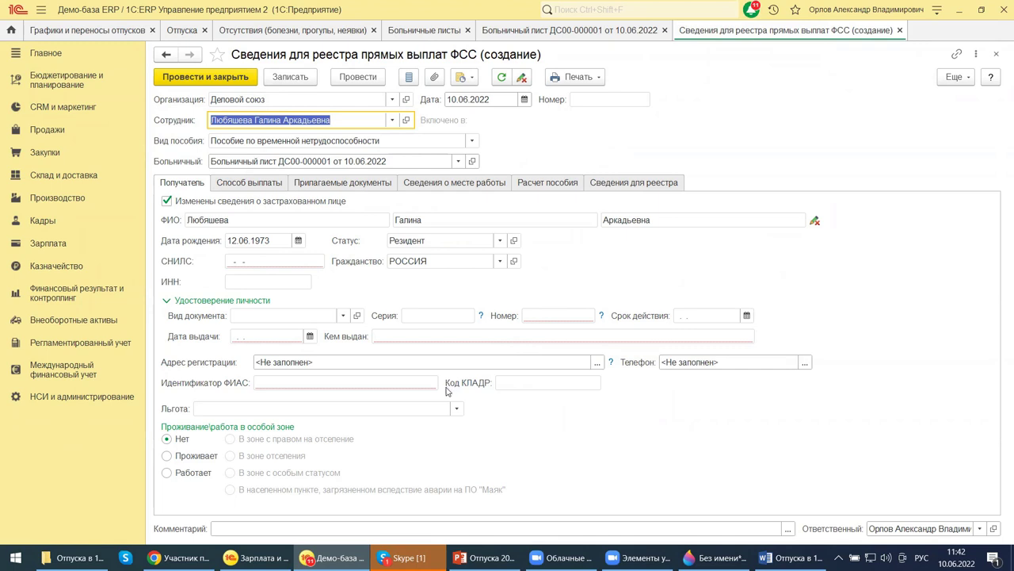
- View the Адрес по прописке form and its Населенный пункт selection for the registration address, and close both without entering anything
left_click(597, 362)
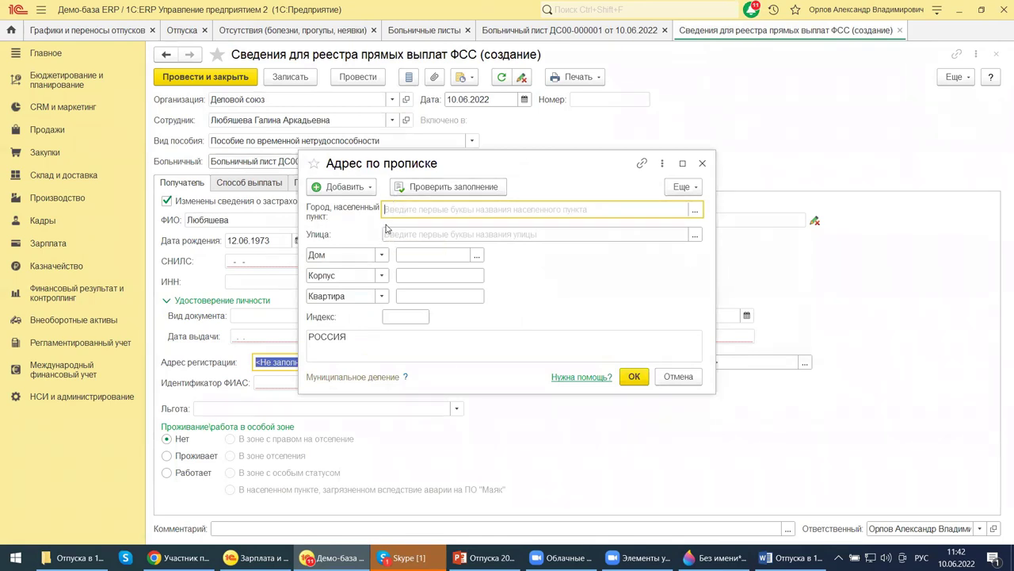
left_click(695, 213)
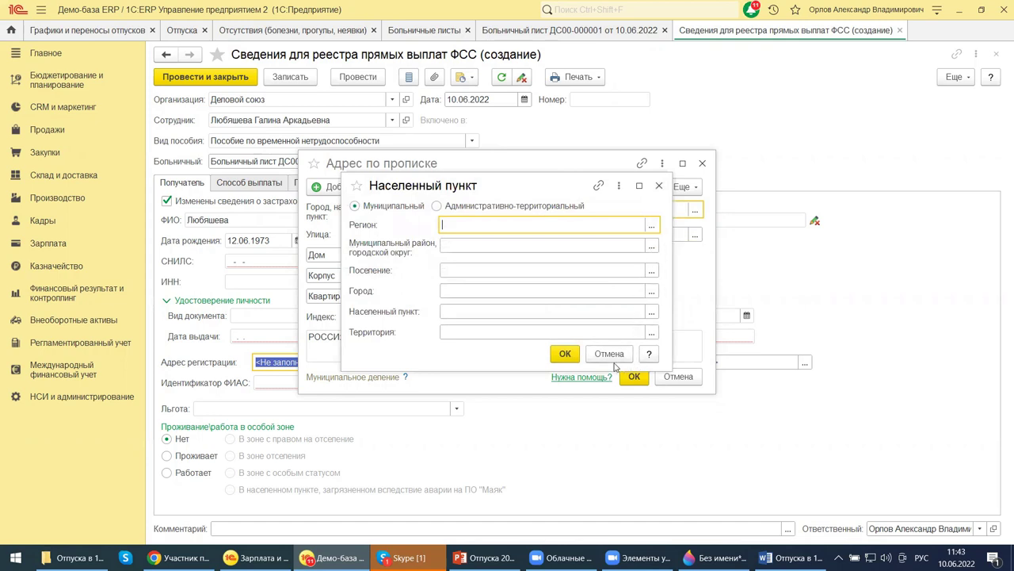
left_click(659, 184)
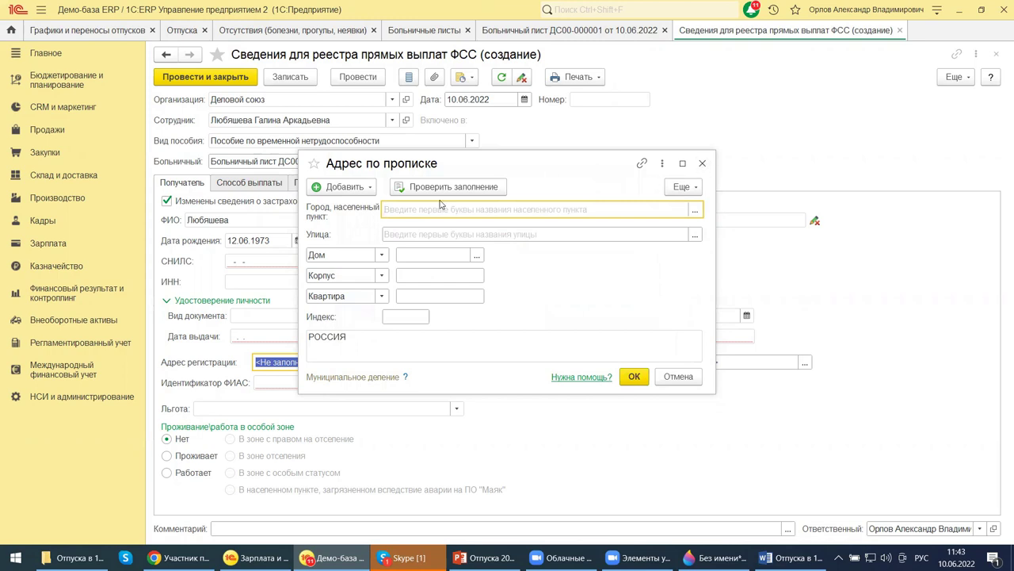
left_click(701, 165)
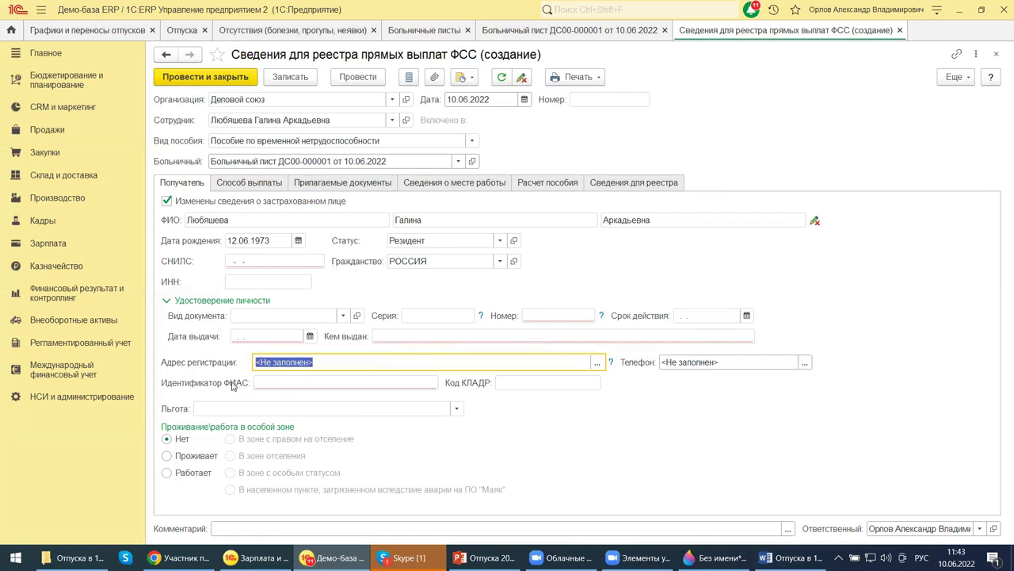
- Inspect the Идентификатор ФИАС and Код КЛАДР fields and close the direct payments registry details without saving
left_click(259, 382)
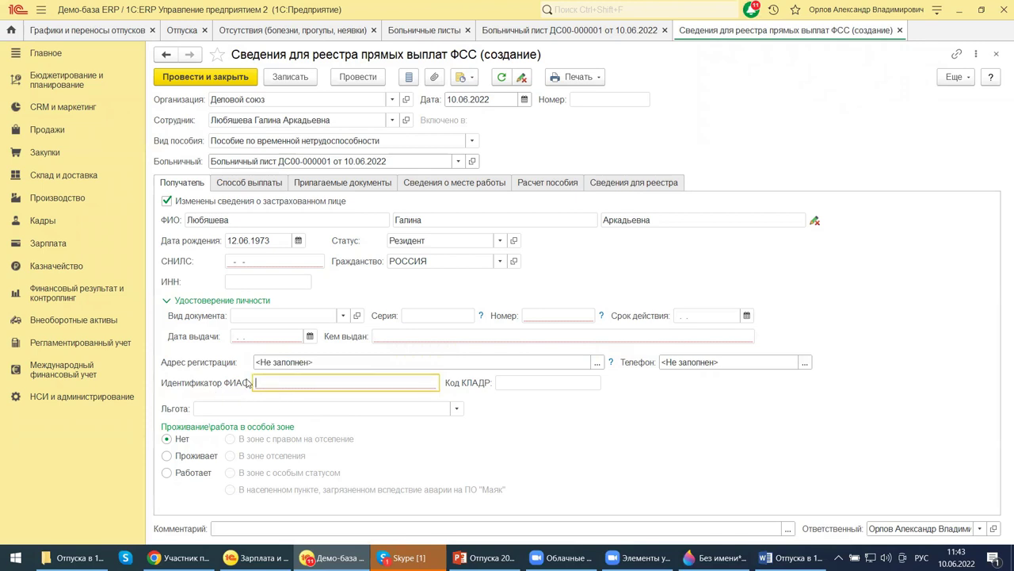
left_click(524, 381)
left_click(348, 382)
left_click(996, 55)
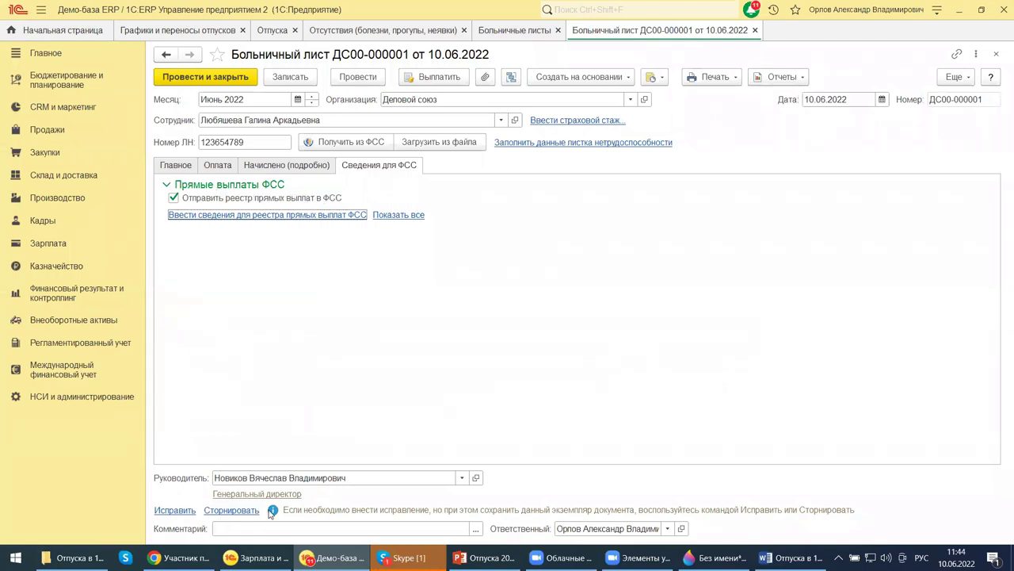
- Switch to the PowerPoint presentation Отпуска 2022 в ЕРП и ЗУП and select slide 20
mouse_move(406, 557)
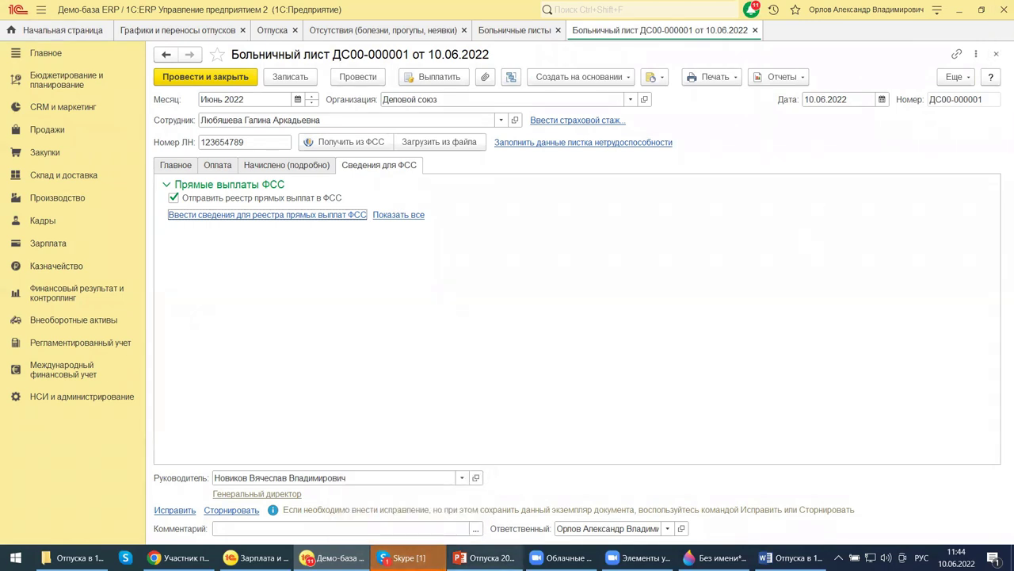
mouse_move(485, 557)
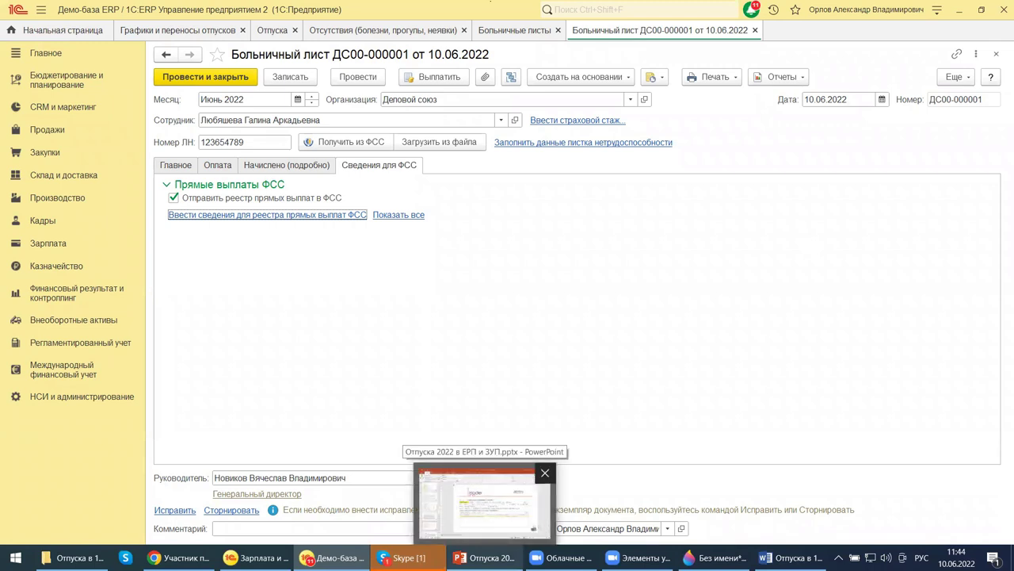
left_click(483, 504)
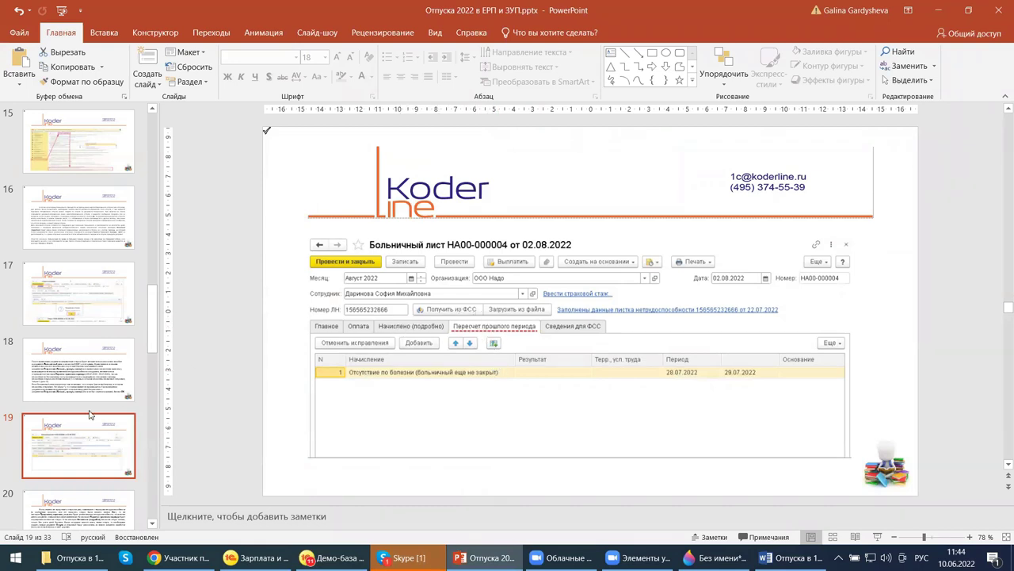
left_click_drag(154, 335, 155, 380)
left_click(131, 297)
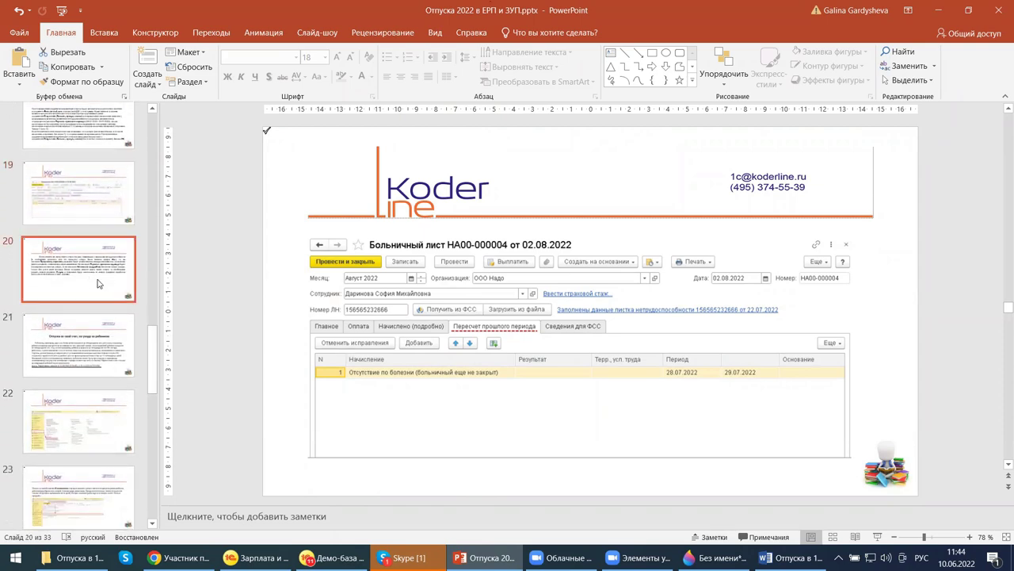